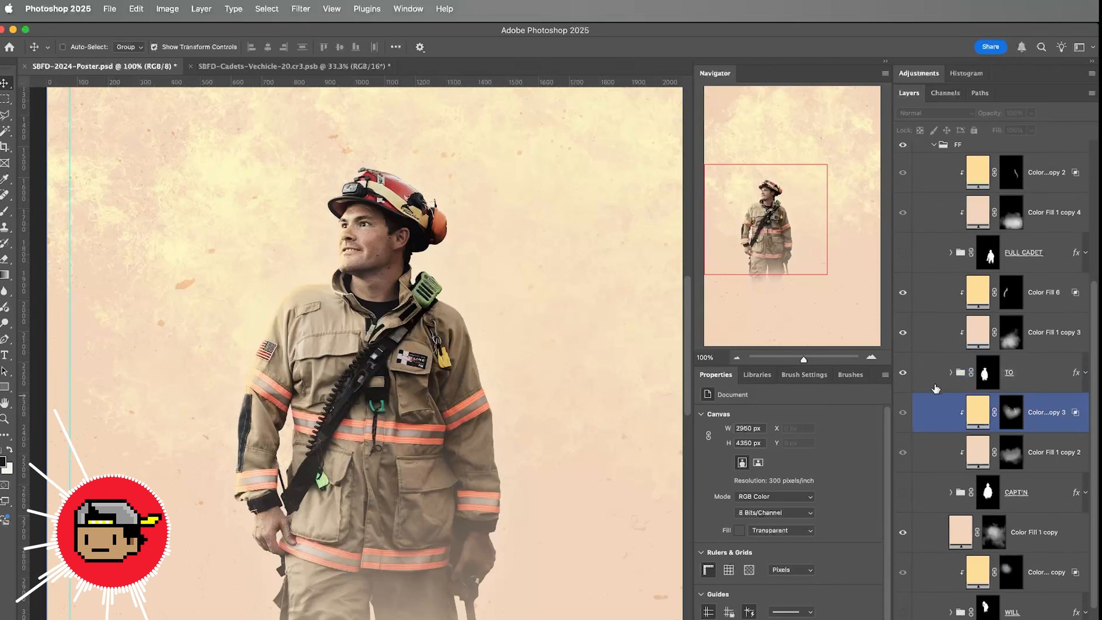
- Expand the TO group and select the firefighter smart object layer beneath its four adjustment layers
left_click(952, 373)
scroll(951, 374, "down", 2)
left_click(951, 375)
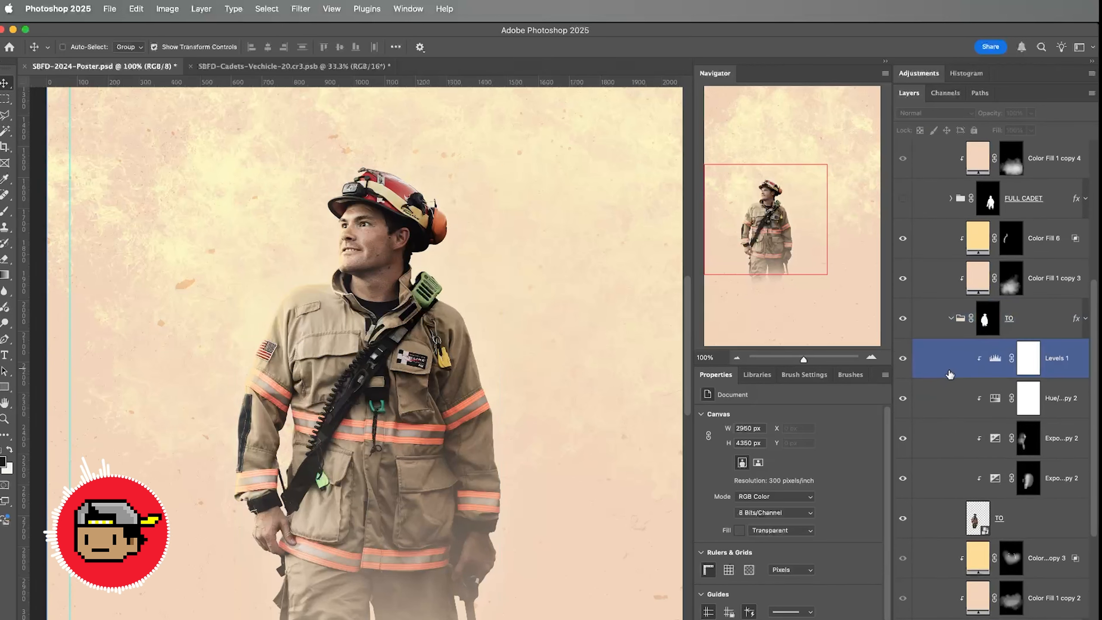
left_click(1026, 515)
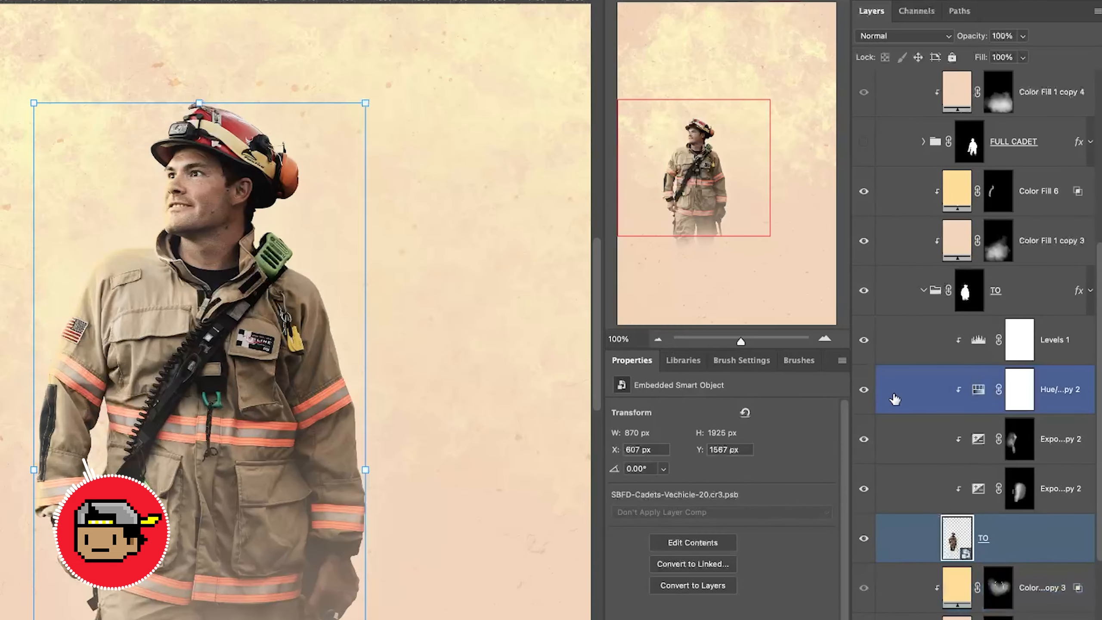
scroll(1063, 543, "up", 4)
scroll(1045, 549, "down", 3)
scroll(1040, 561, "down", 7)
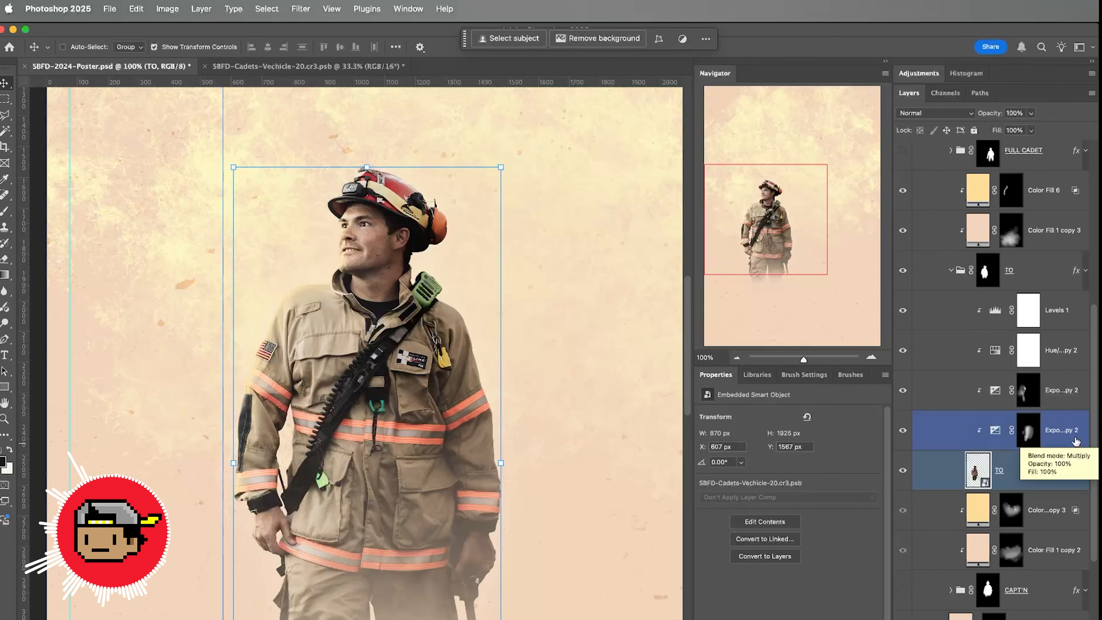
left_click(1065, 459)
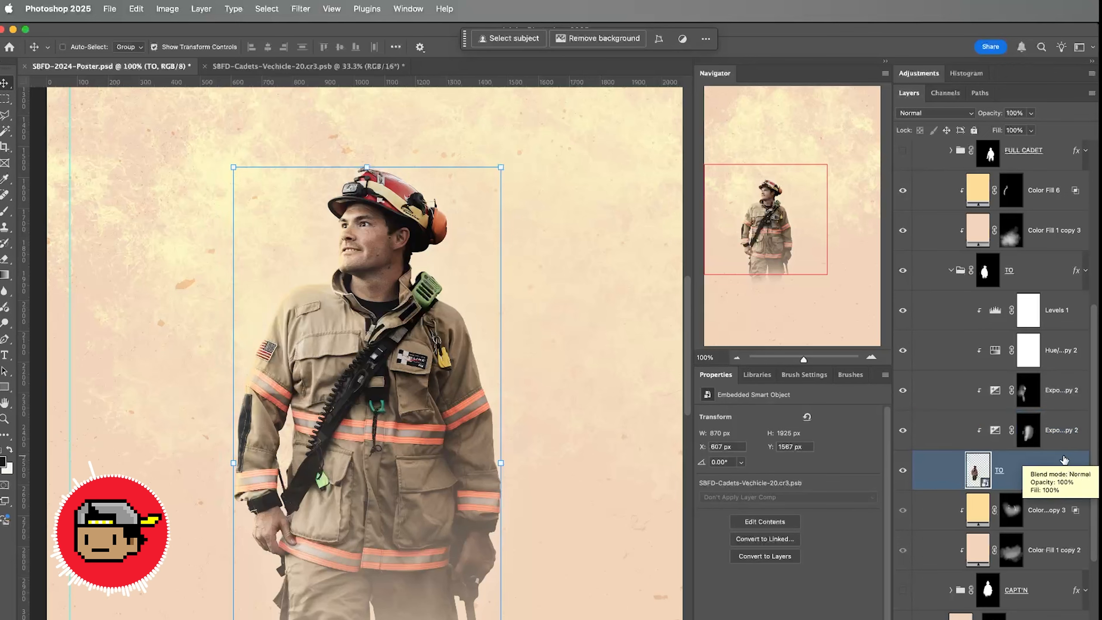
- Enlarge the TO smart object to about 2887 × 6389 px, inspect its detail at 100%, and undo the enlargement
key("super+0")
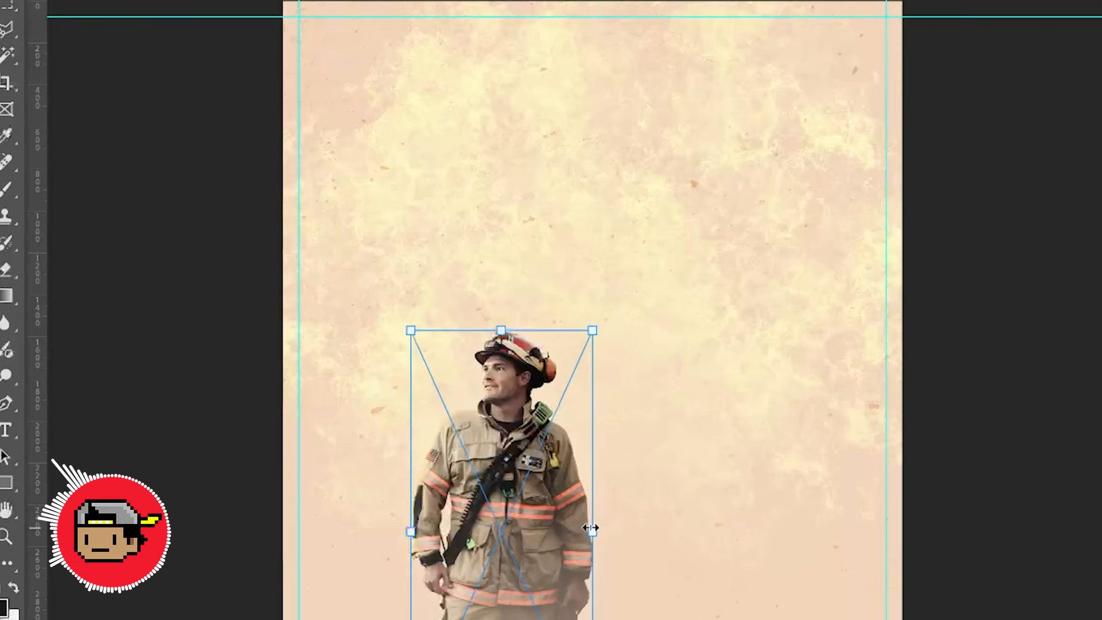
left_click_drag(356, 416, 593, 405)
left_click_drag(994, 519, 1013, 513)
left_click_drag(790, 278, 656, 474)
key("Return")
key("super+plus")
key("super+plus")
key("super+plus")
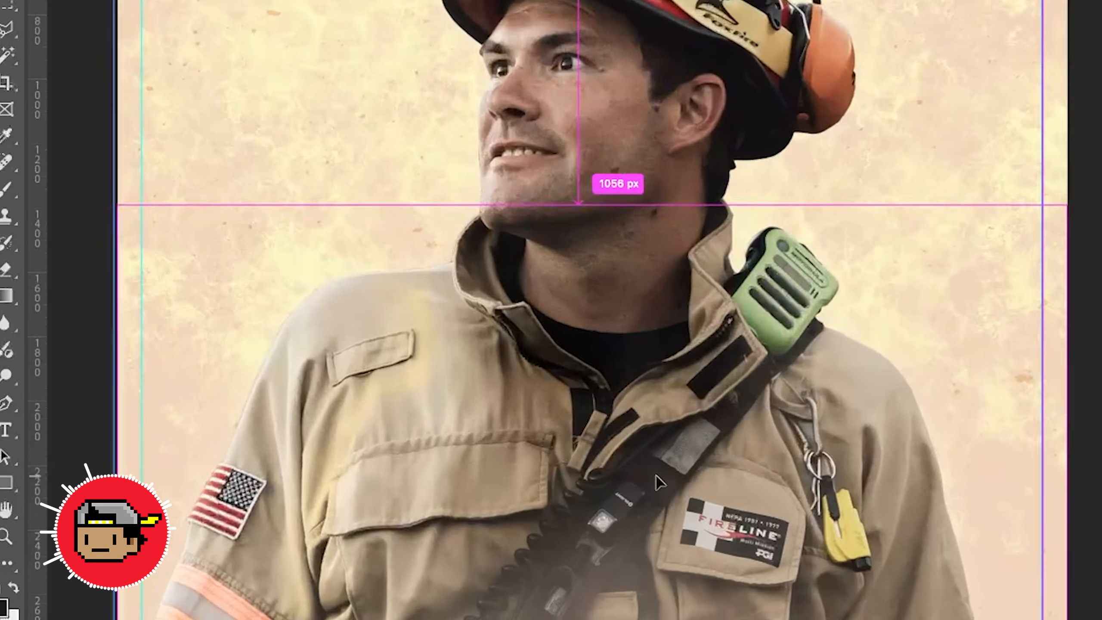
scroll(781, 387, "up", 10)
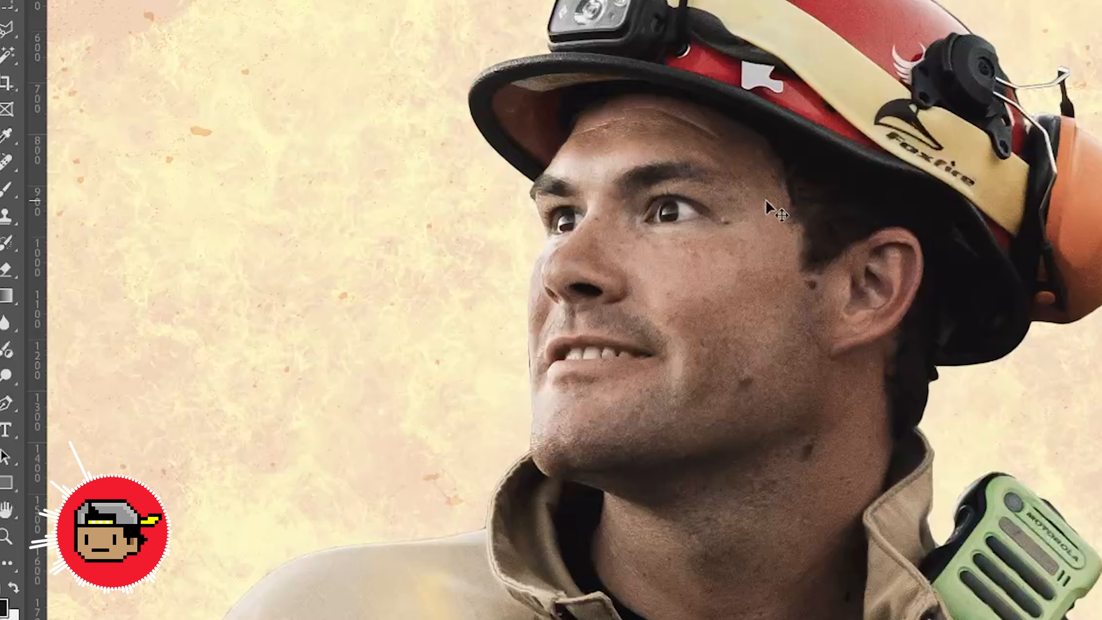
left_click_drag(943, 619, 868, 230)
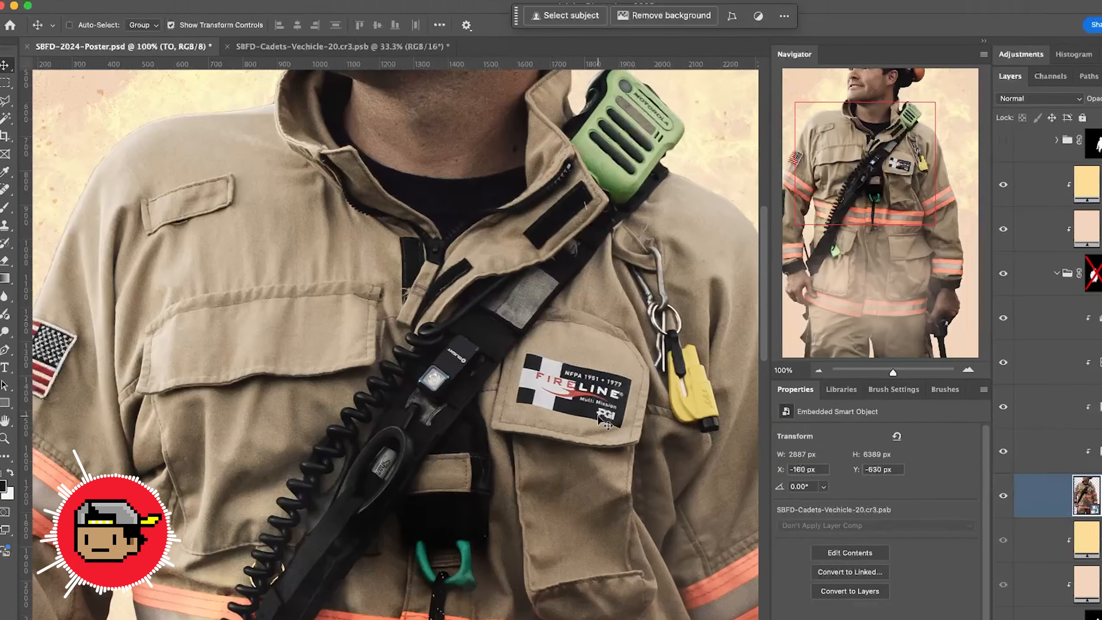
key("super+0")
key("super+z")
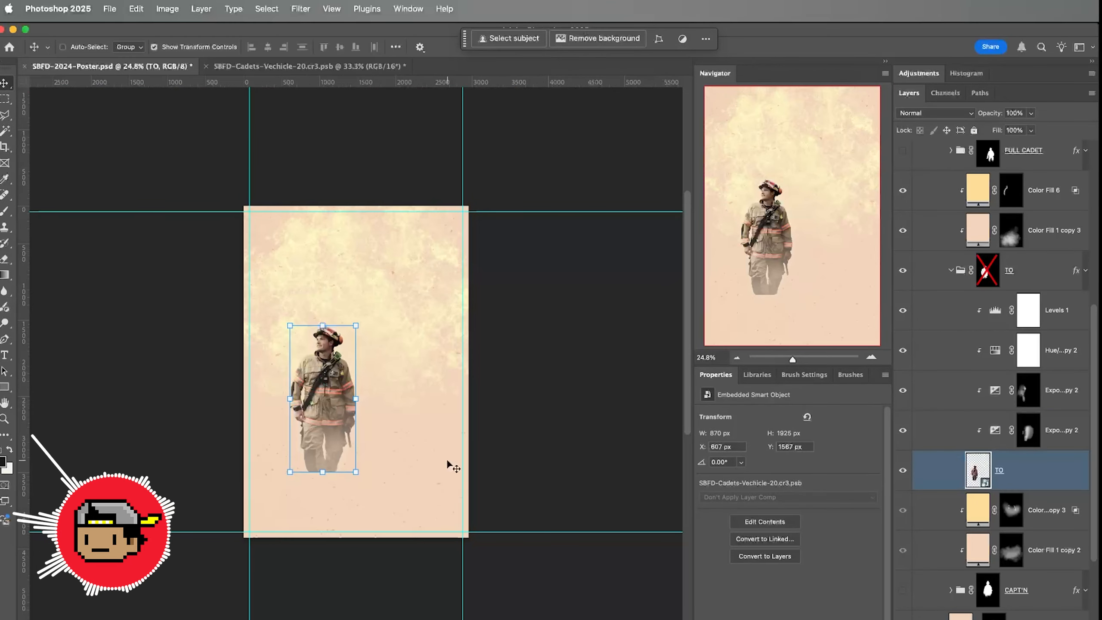
- Warp the TO smart object freehand, bending the figure and stretching its lower end to a height of about 2346 px
right_click(324, 363)
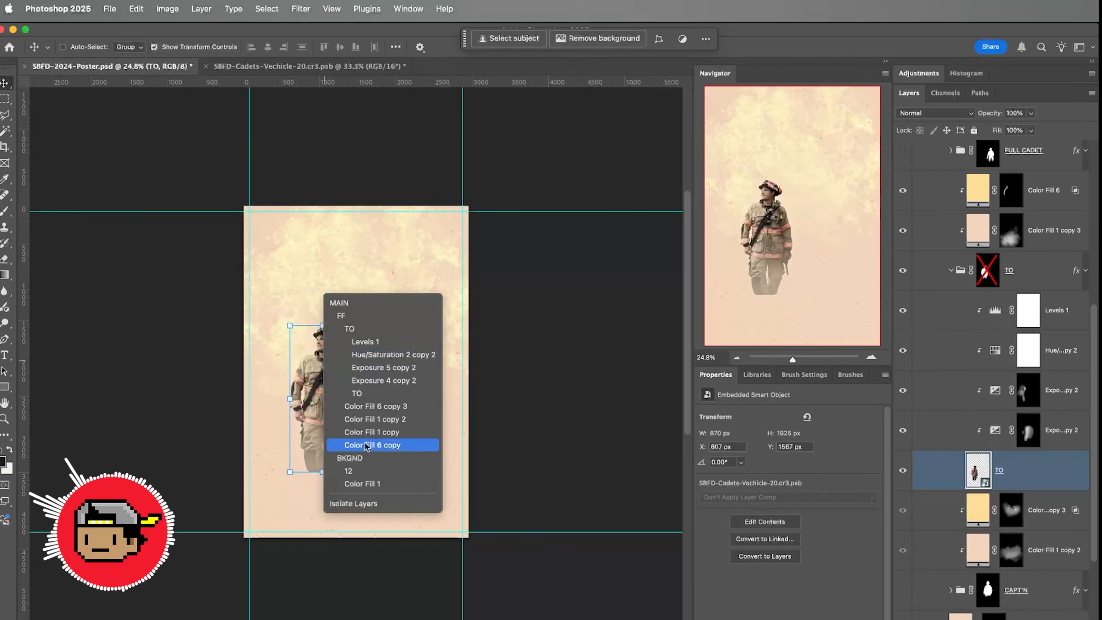
left_click(308, 382)
key("super+t")
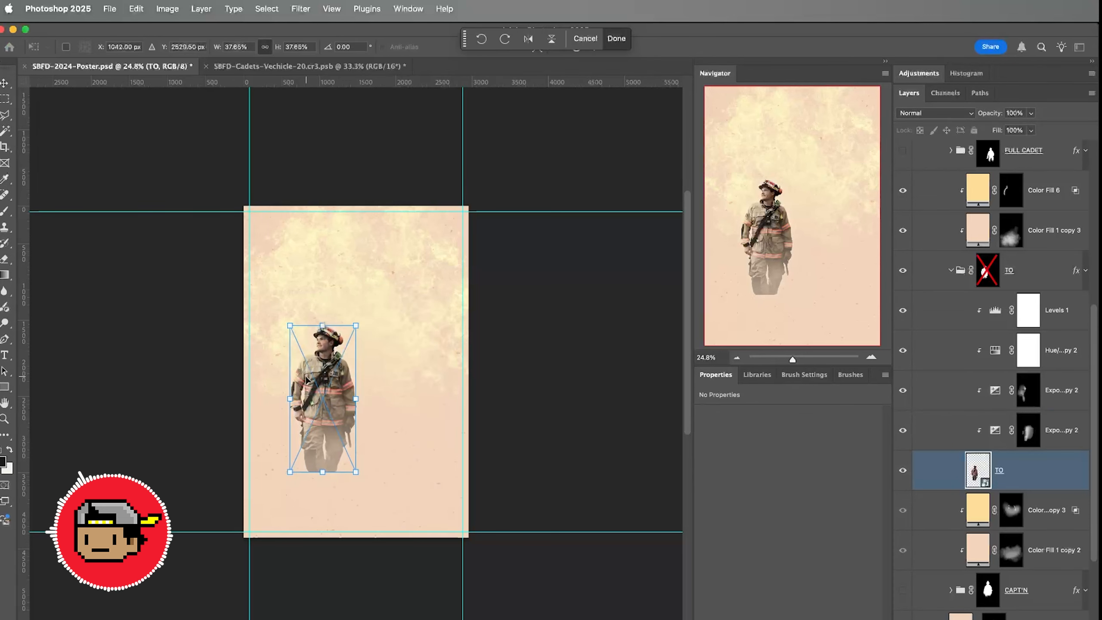
right_click(308, 380)
left_click(323, 540)
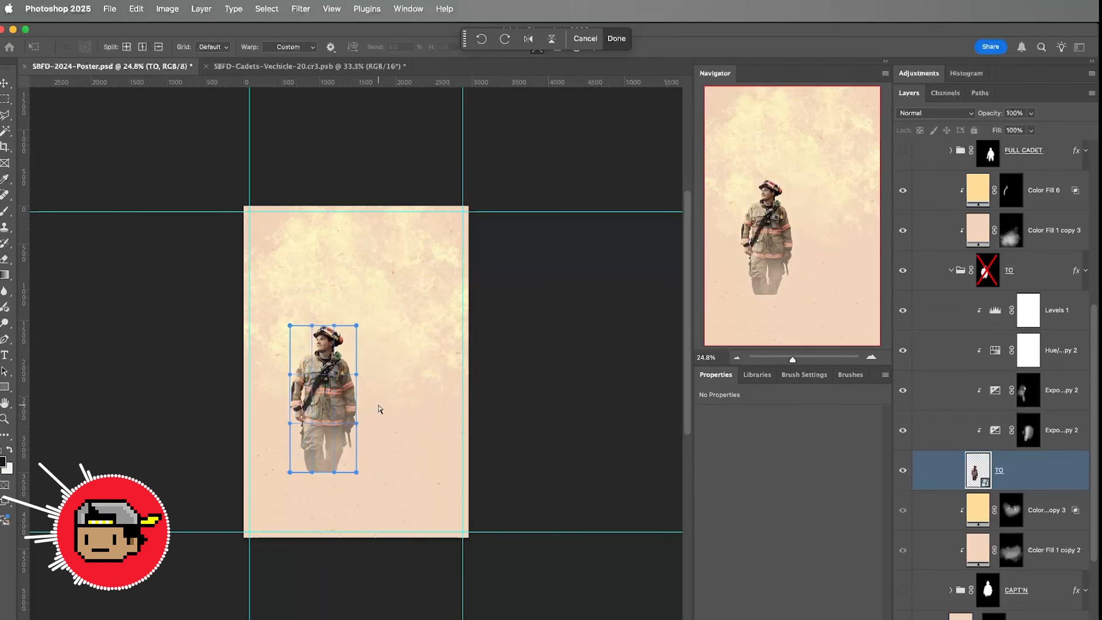
left_click_drag(330, 392, 324, 347)
left_click_drag(320, 434, 337, 466)
left_click_drag(320, 382, 308, 443)
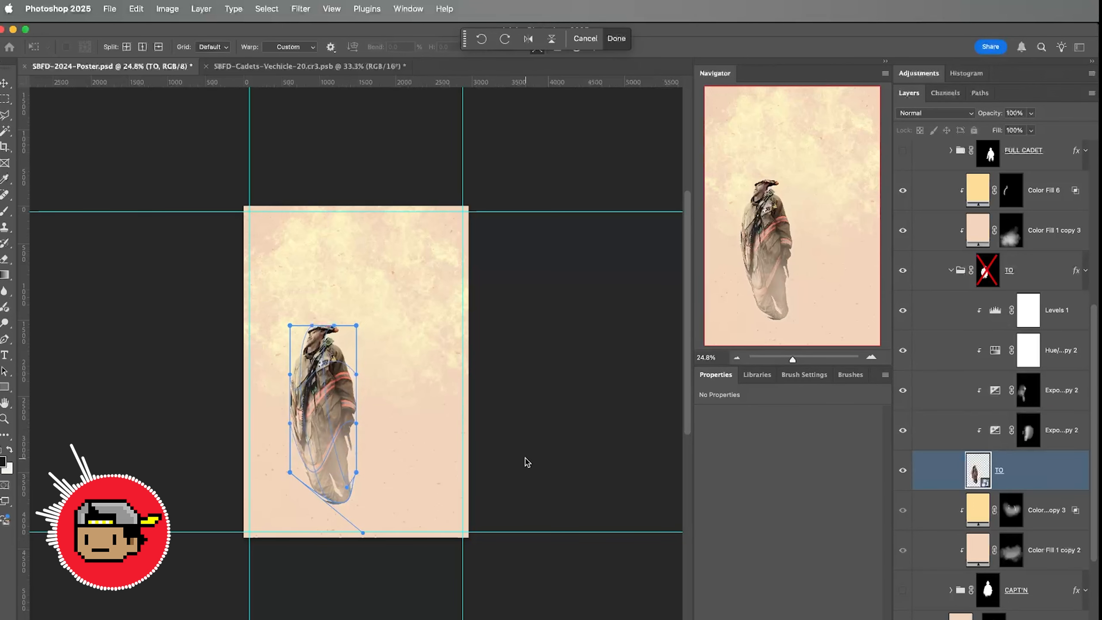
key("Return")
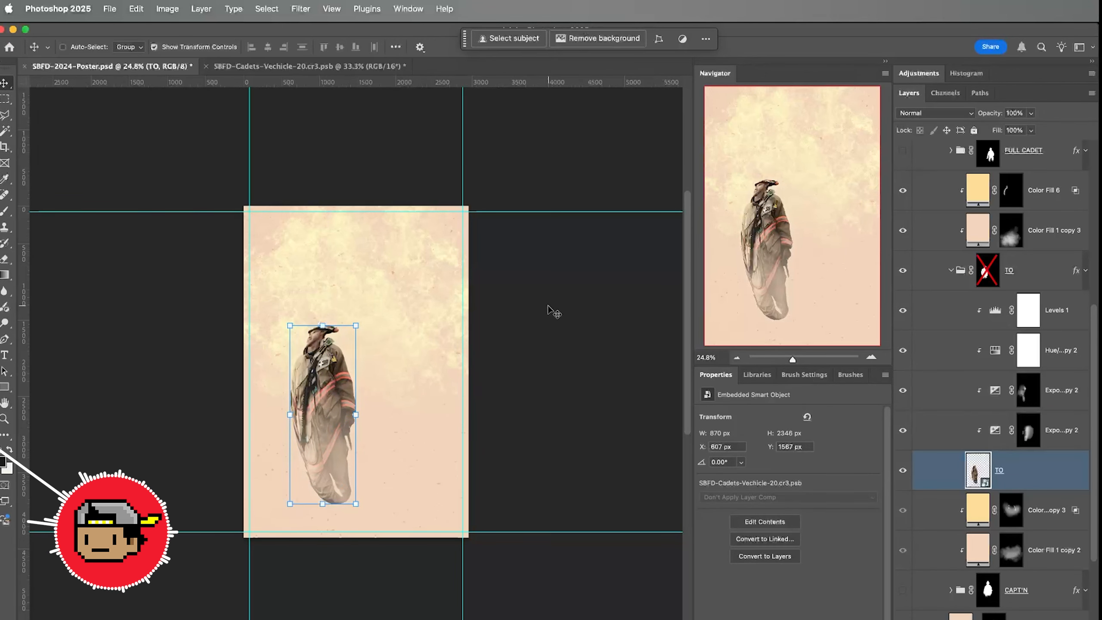
- Open the contents of the TO smart object and view the layer commands available for its two photo layers
left_click(903, 153)
left_click(903, 154)
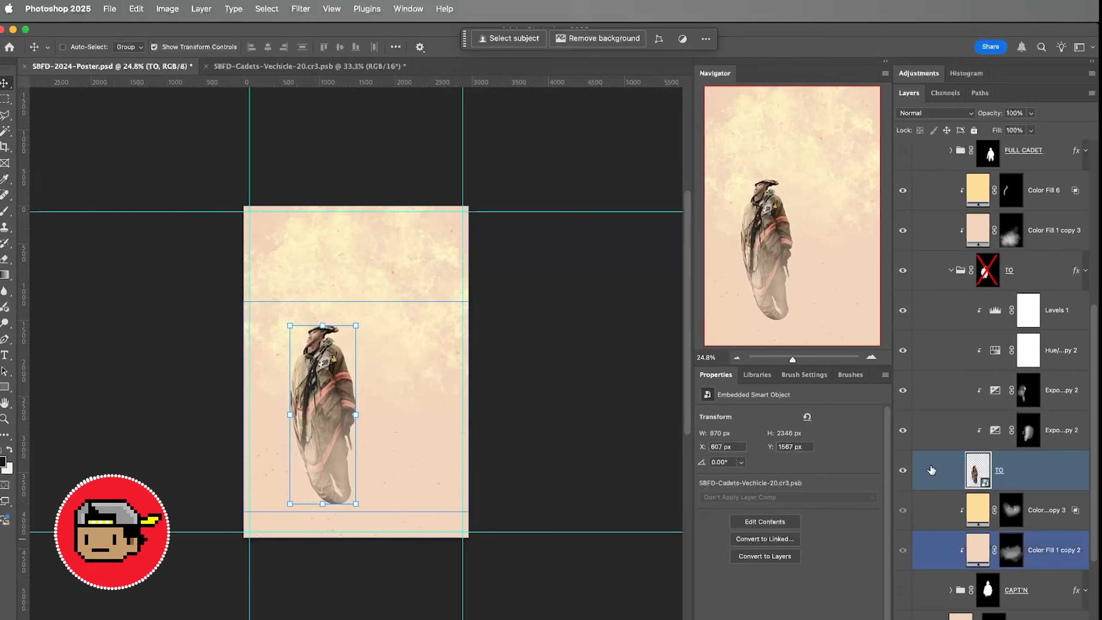
double_click(981, 471)
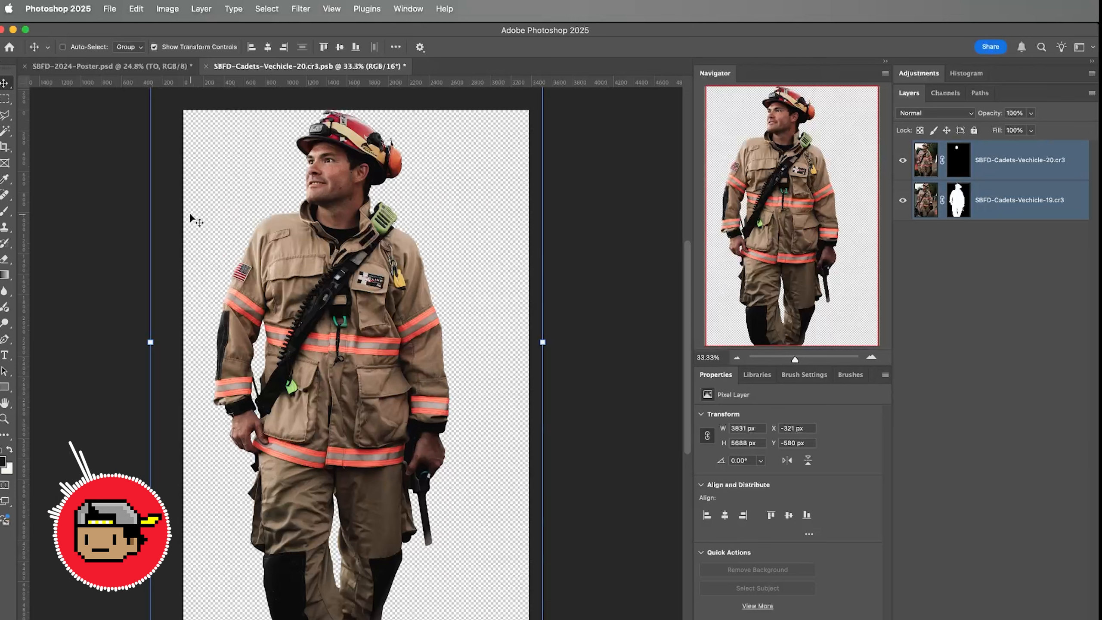
right_click(1024, 193)
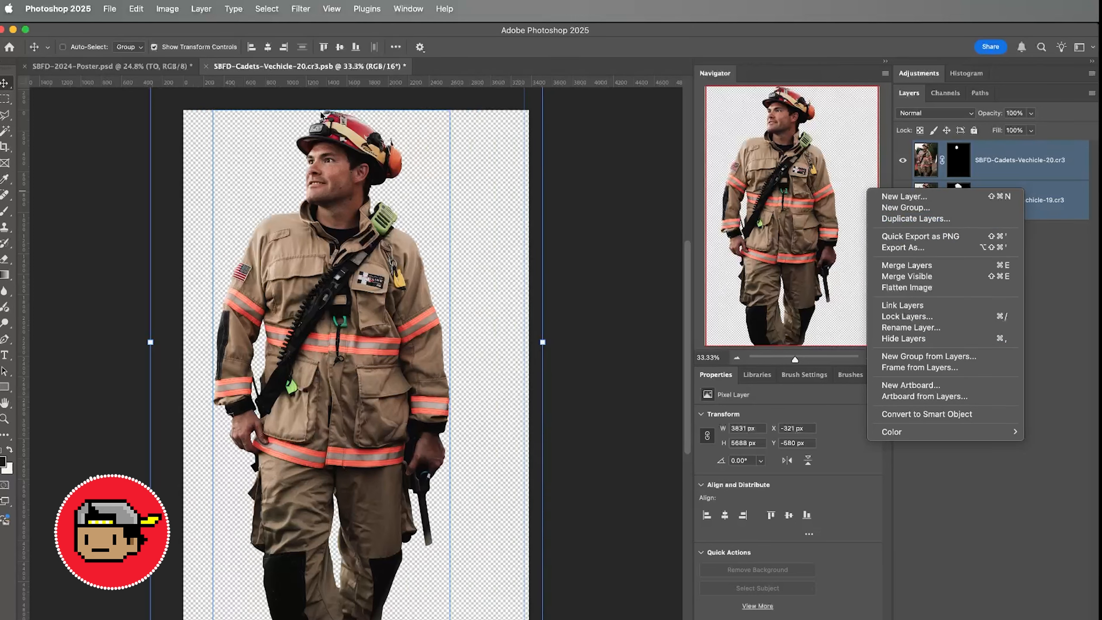
left_click(1002, 498)
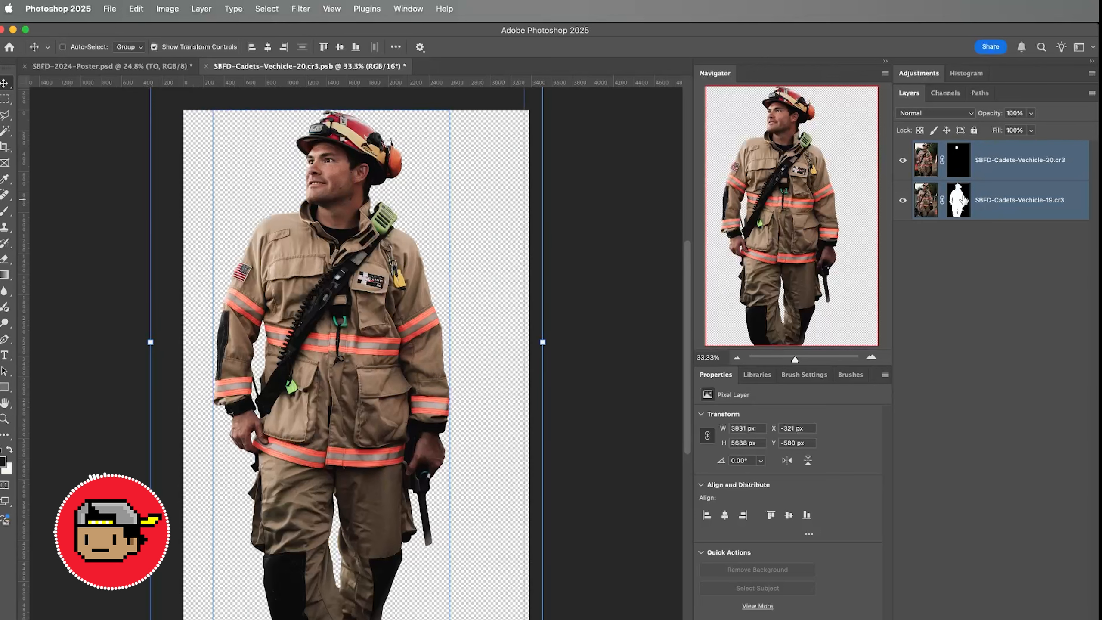
- Disable the masks of both photo layers and widen the canvas slightly on both sides with the Crop tool
left_click(960, 196, "shift")
left_click(958, 161, "shift")
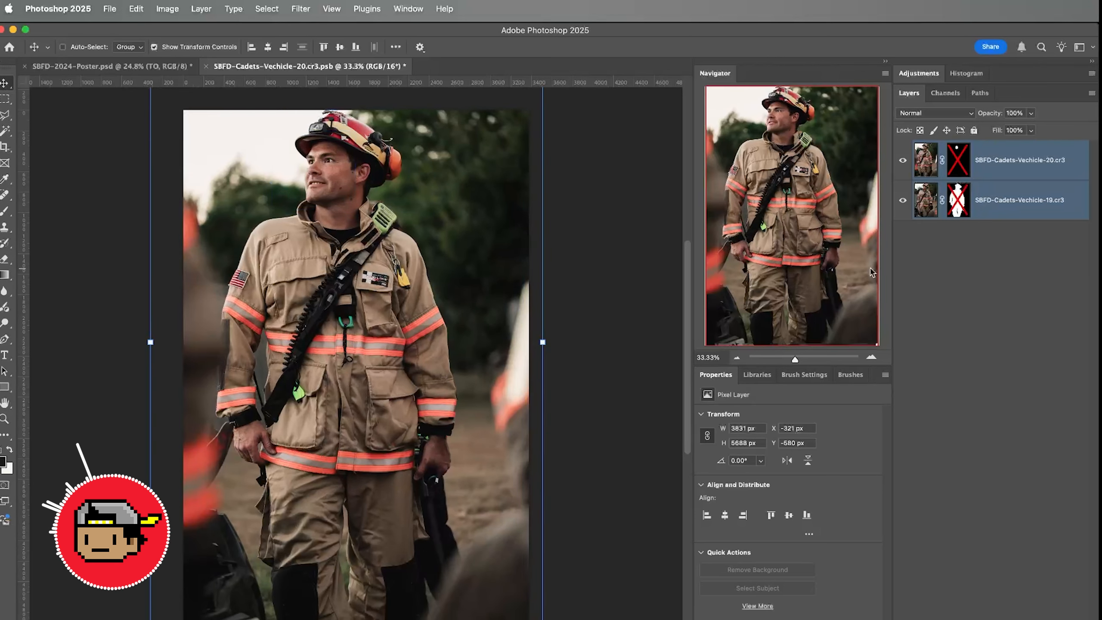
key("c")
mouse_move(532, 366)
left_mouse_down()
mouse_move(593, 369)
mouse_move(548, 365)
left_mouse_up()
key("Return")
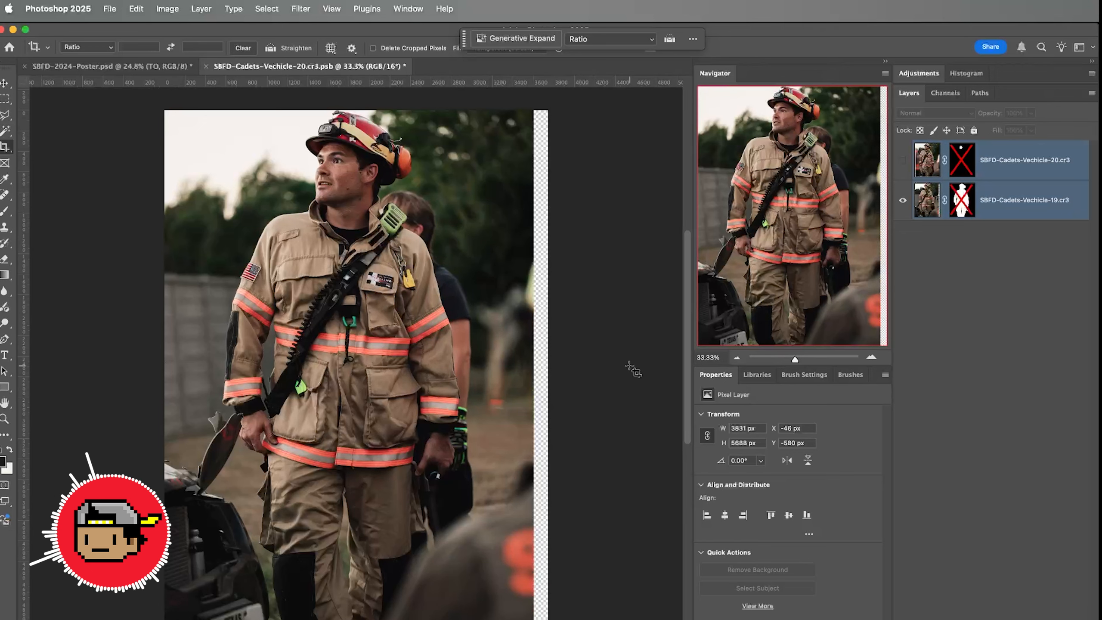
left_click(903, 161)
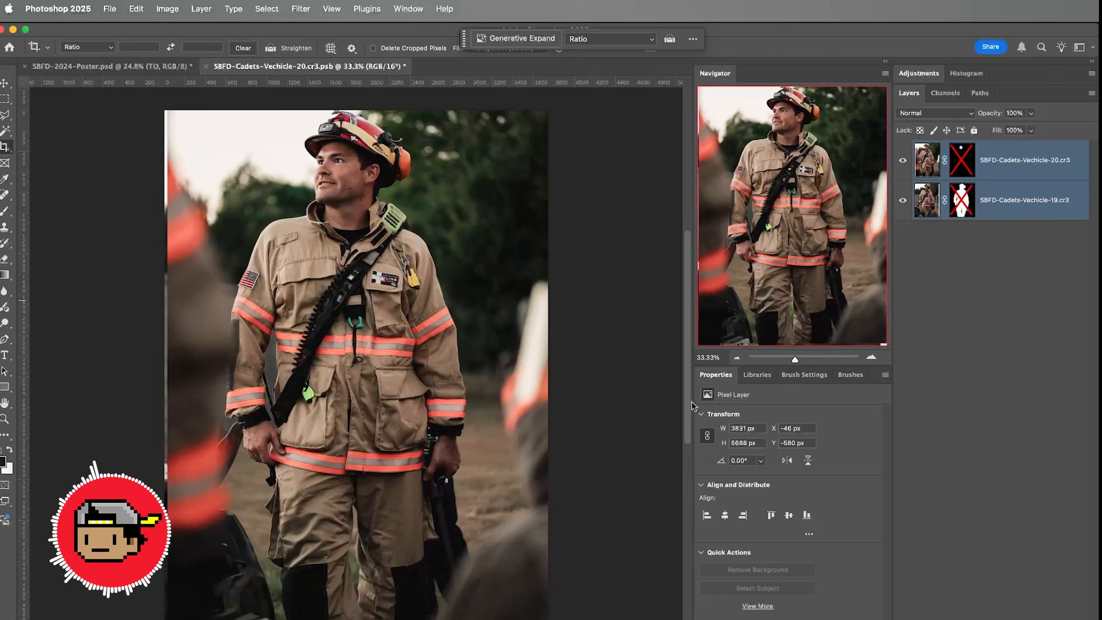
- Re-enable the masks of both photo layers and select the two layers together
left_click(960, 168, "shift")
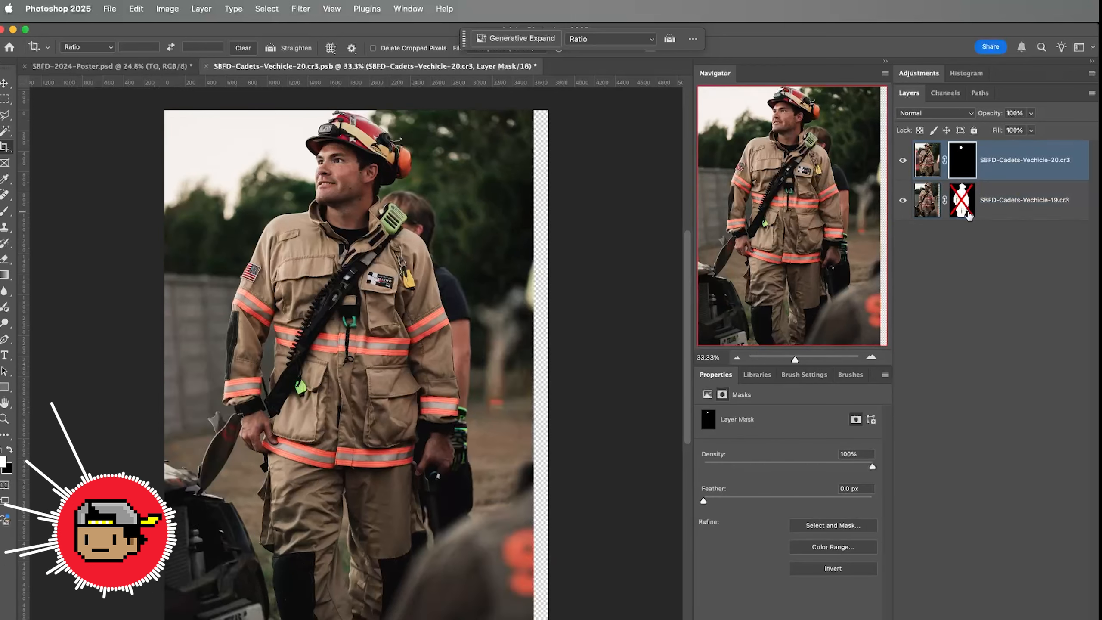
left_click(962, 200, "shift")
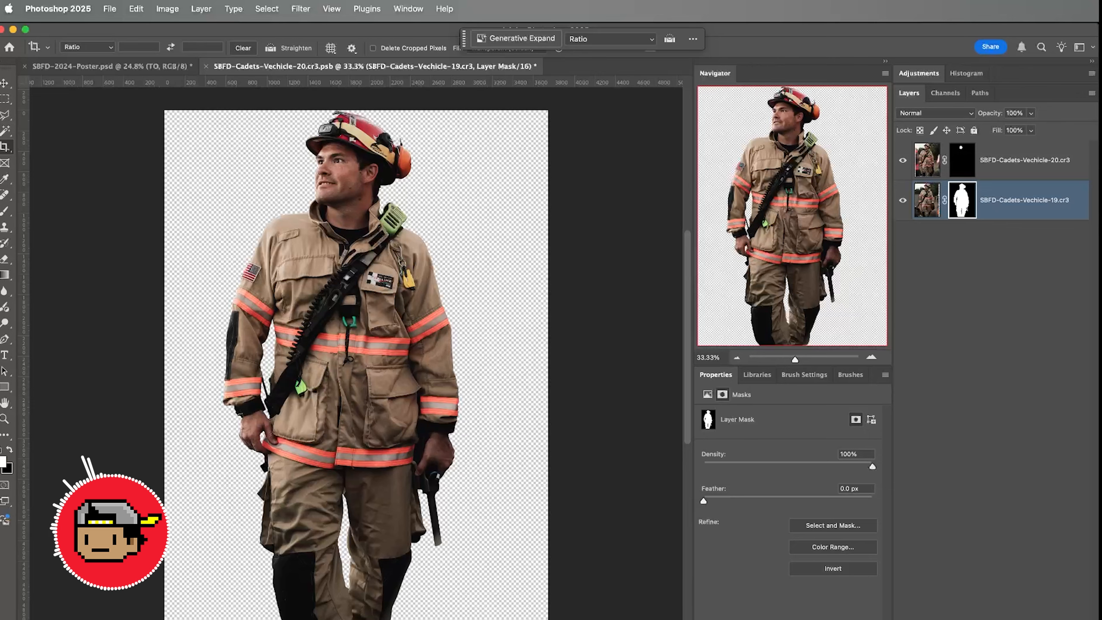
left_click(1040, 175, "shift")
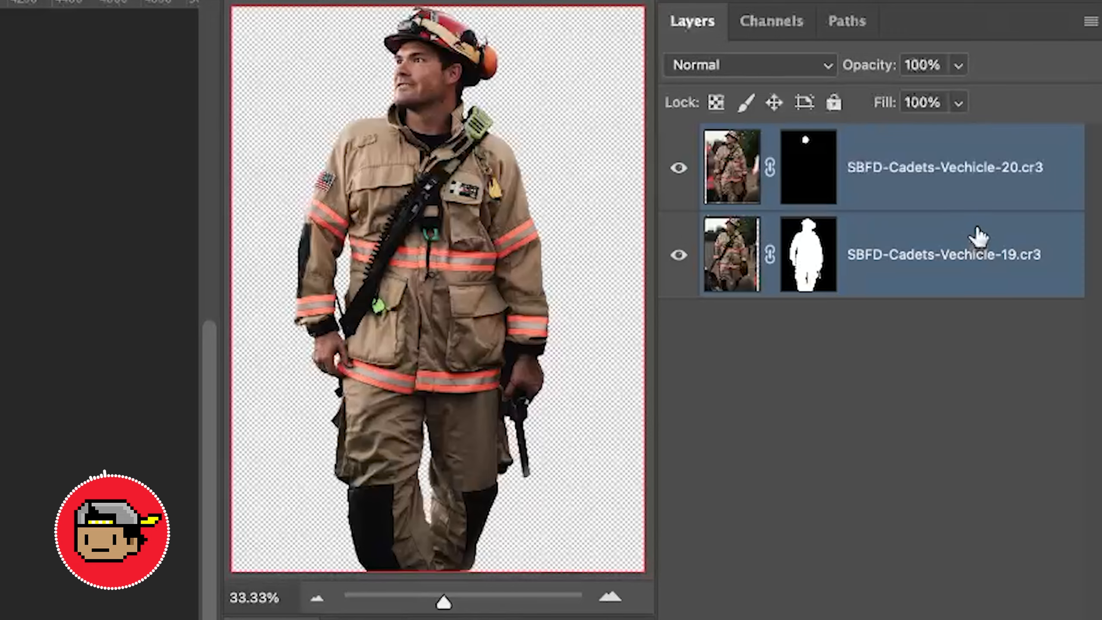
- Try grouping the two photo layers, undo the grouping, and view their layer commands
key("super+g")
key("super+z")
right_click(936, 270)
left_click(691, 530)
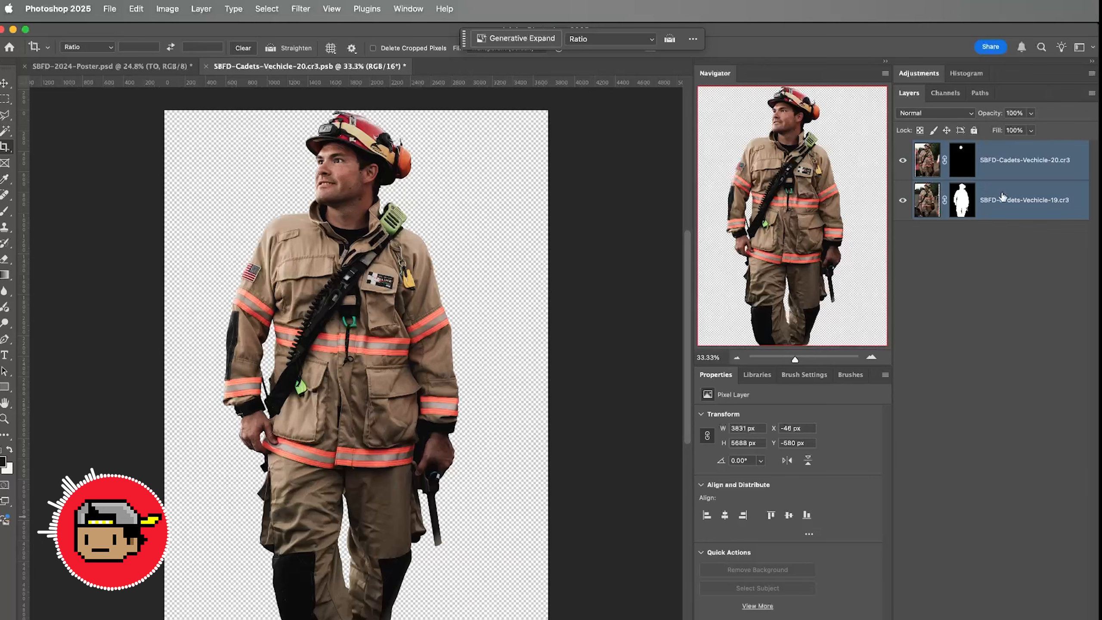
- Return to the SBFD-2024-Poster.psd document, fit the poster in view, and look at the available adjustments
left_click(152, 66)
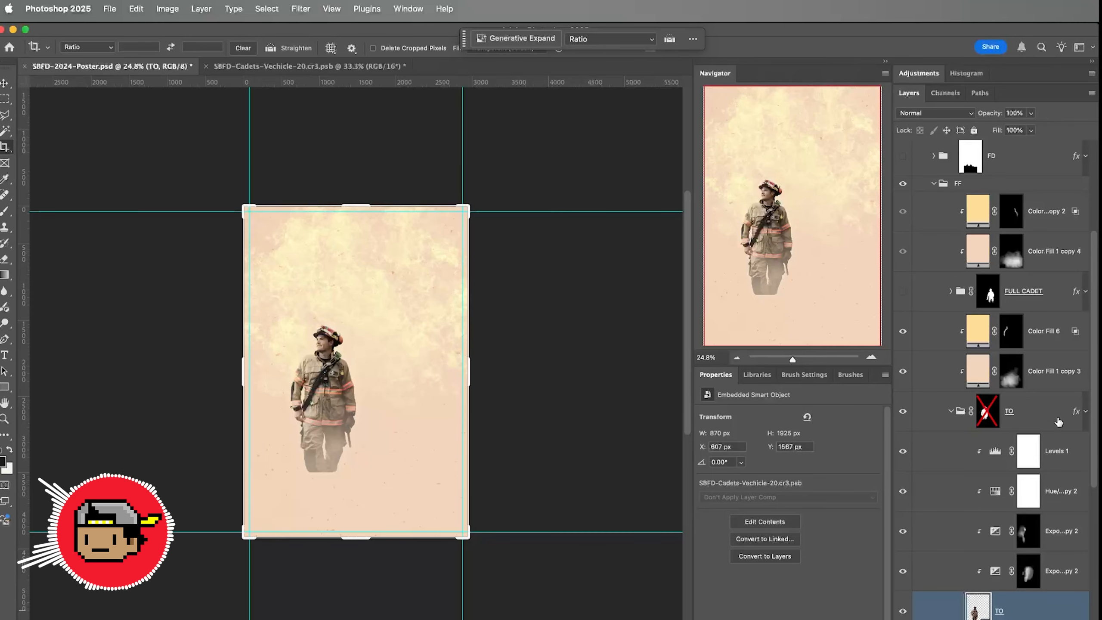
key("super+0")
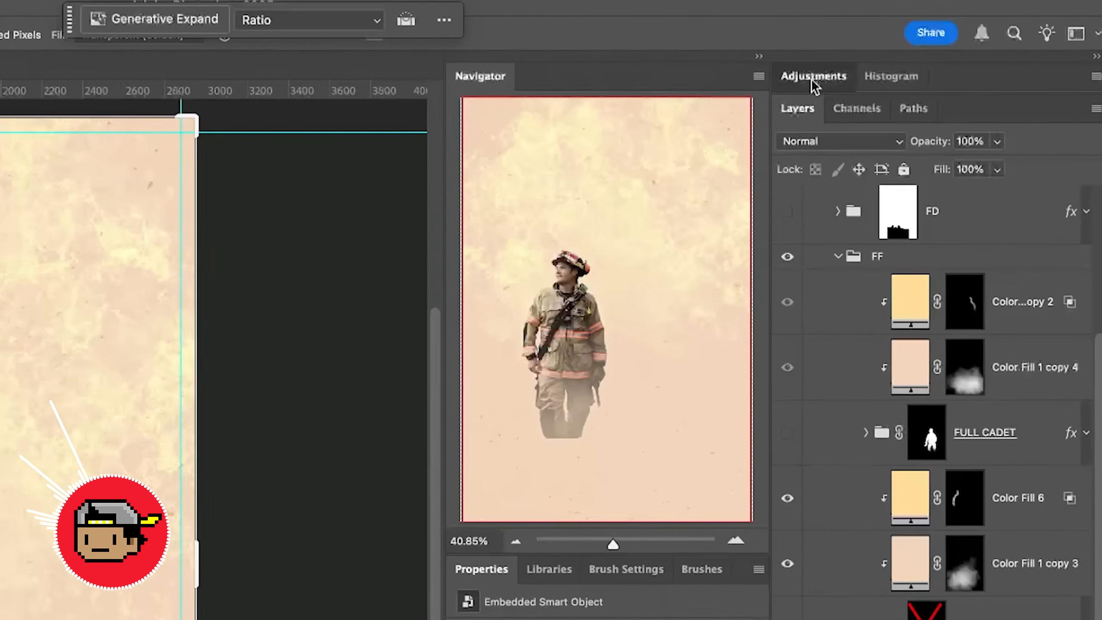
left_click(919, 73)
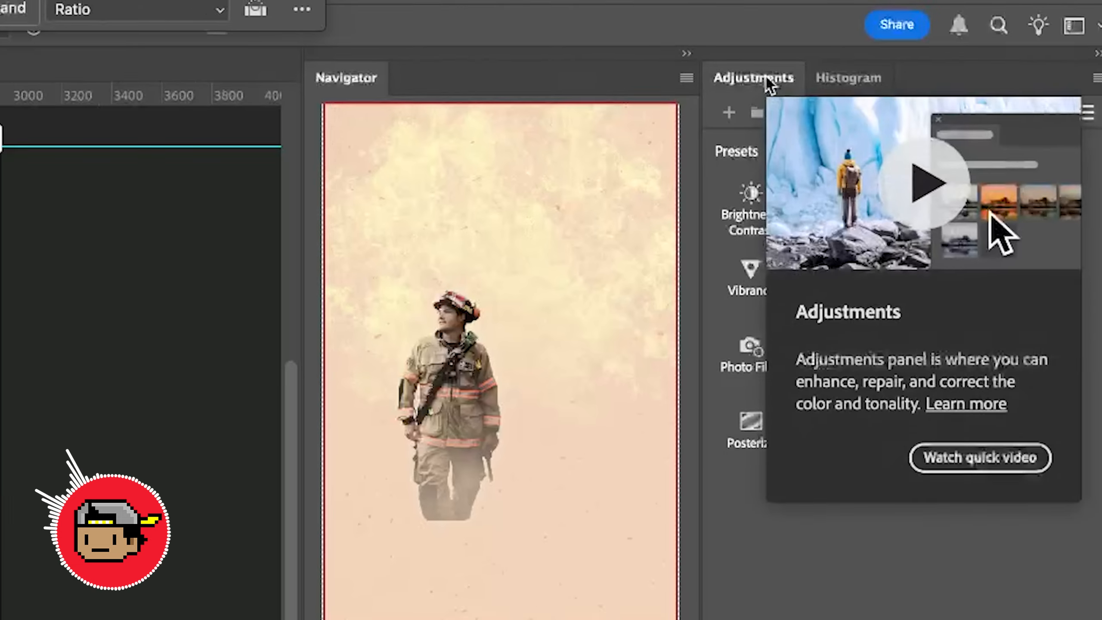
left_click(756, 74)
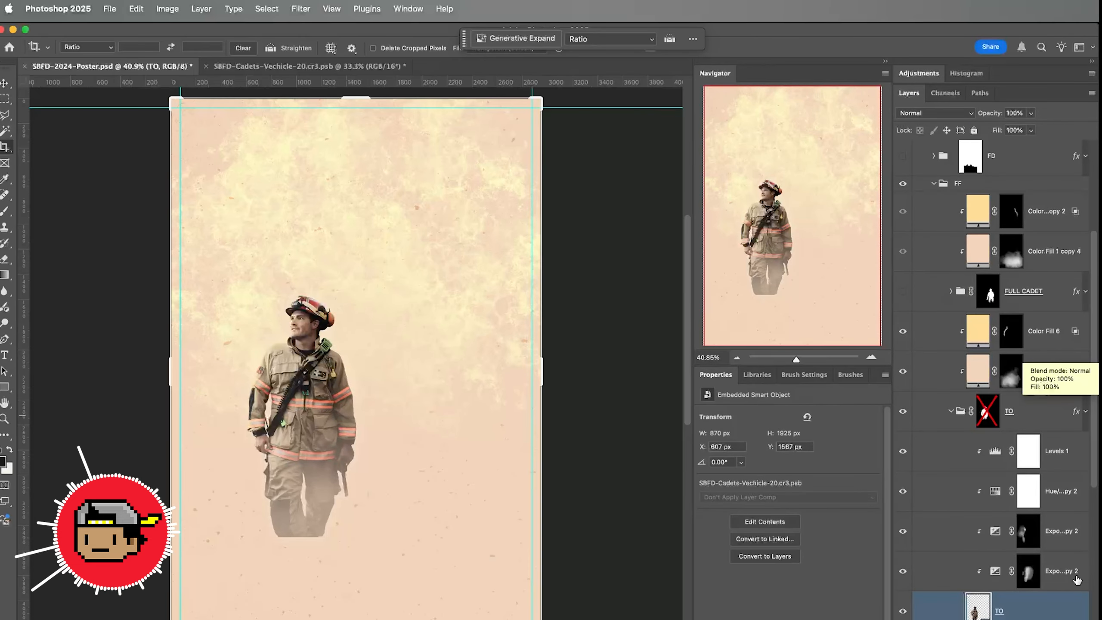
- Hide Color Fill 6, Color Fill 1 copy 3 and the TO group's four adjustment layers, keeping the smart object visible
scroll(1011, 434, "down", 2)
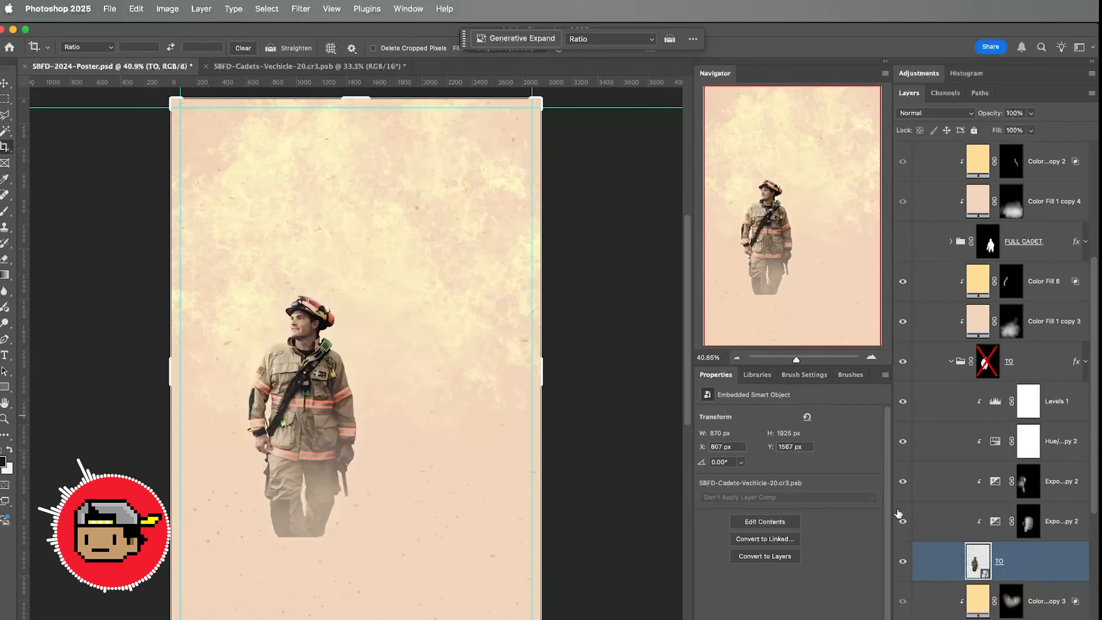
left_click(902, 327)
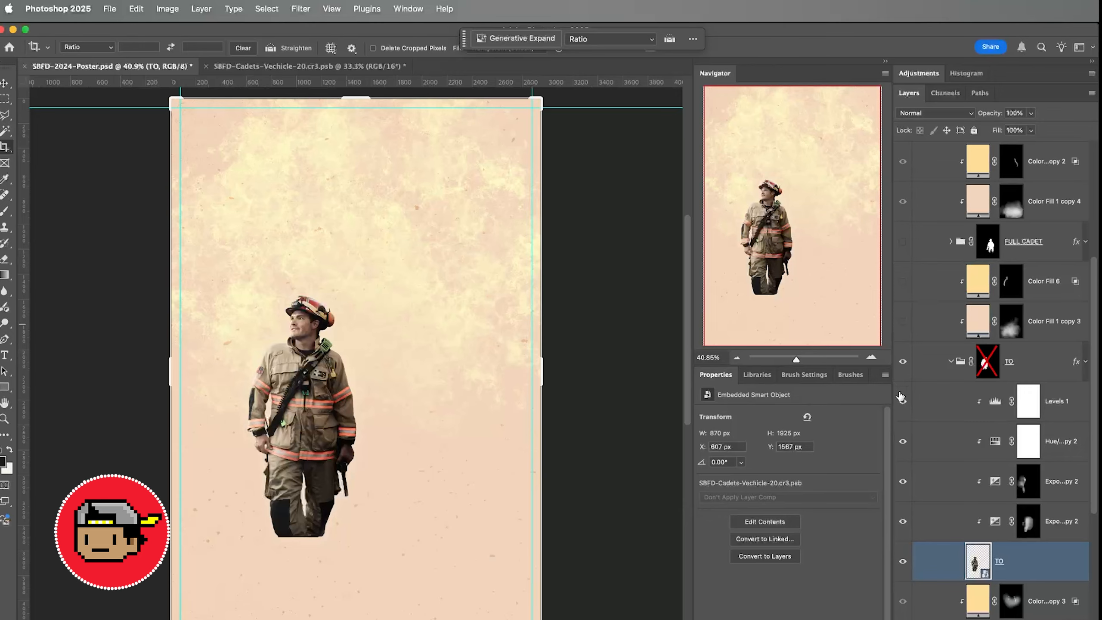
key("super+1")
left_click_drag(905, 419, 891, 612)
left_click(903, 561)
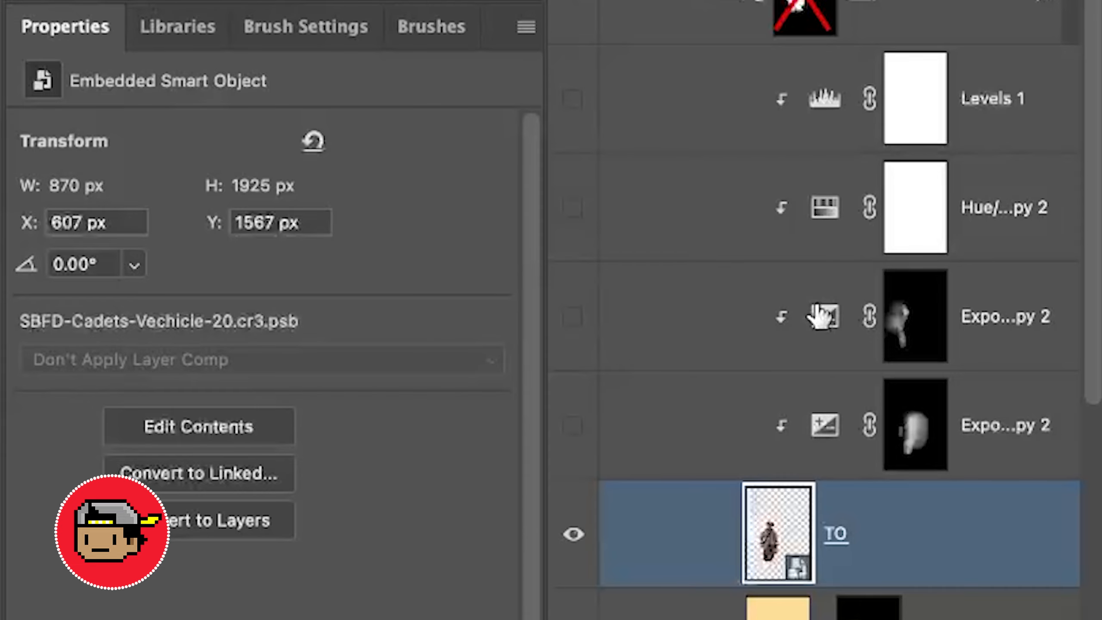
- Show the two Exposure adjustment layers above the TO smart object and open the Exposure 5 copy 2 settings
left_click_drag(586, 424, 579, 334)
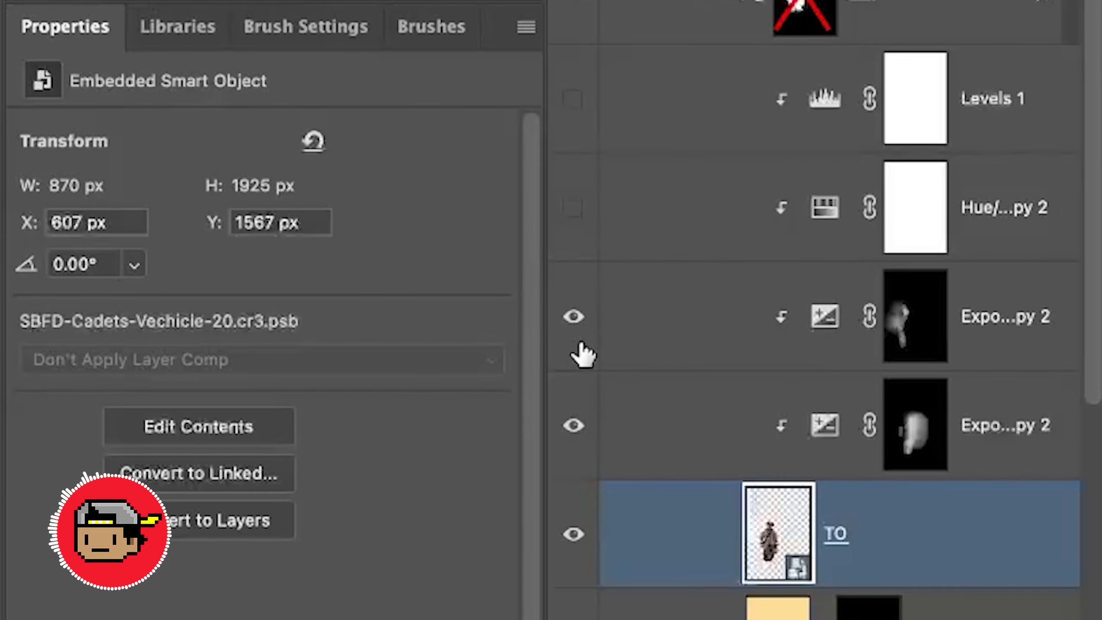
left_click(725, 358)
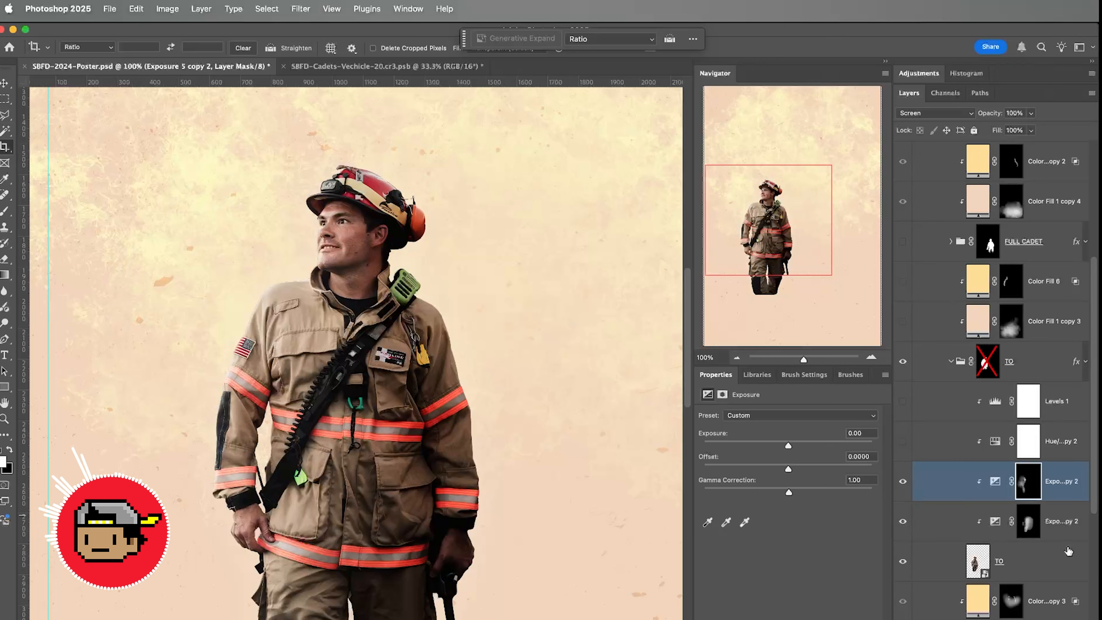
left_click(992, 481)
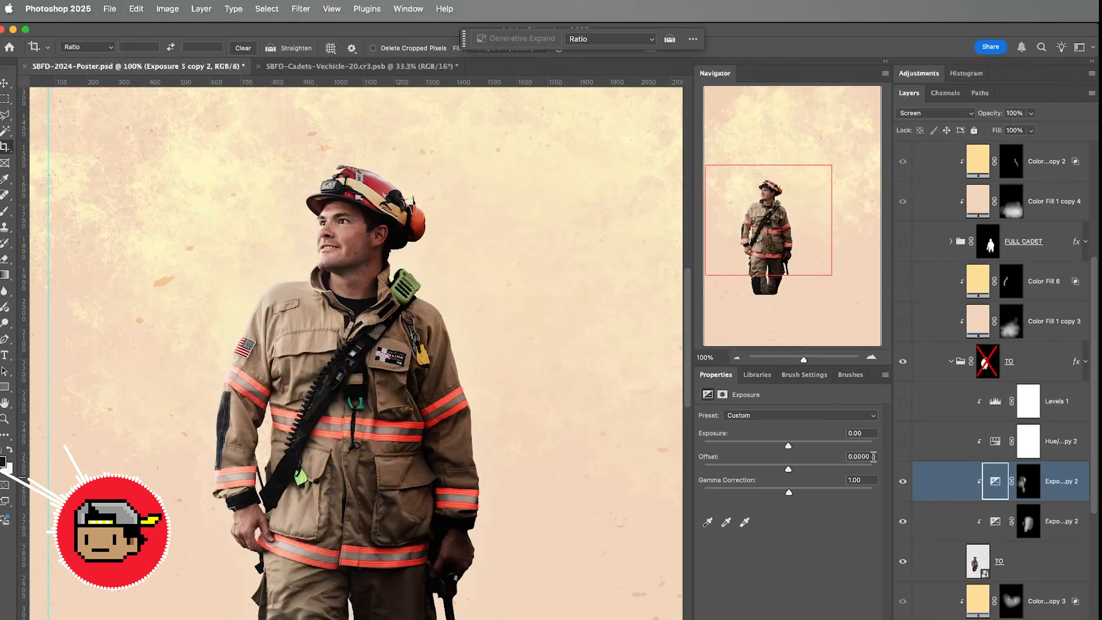
- Examine the Exposure 5 copy 2 settings and the layer masks of the two Exposure adjustments above the TO smart object
mouse_move(789, 448)
left_mouse_down()
mouse_move(740, 441)
mouse_move(776, 444)
left_mouse_up()
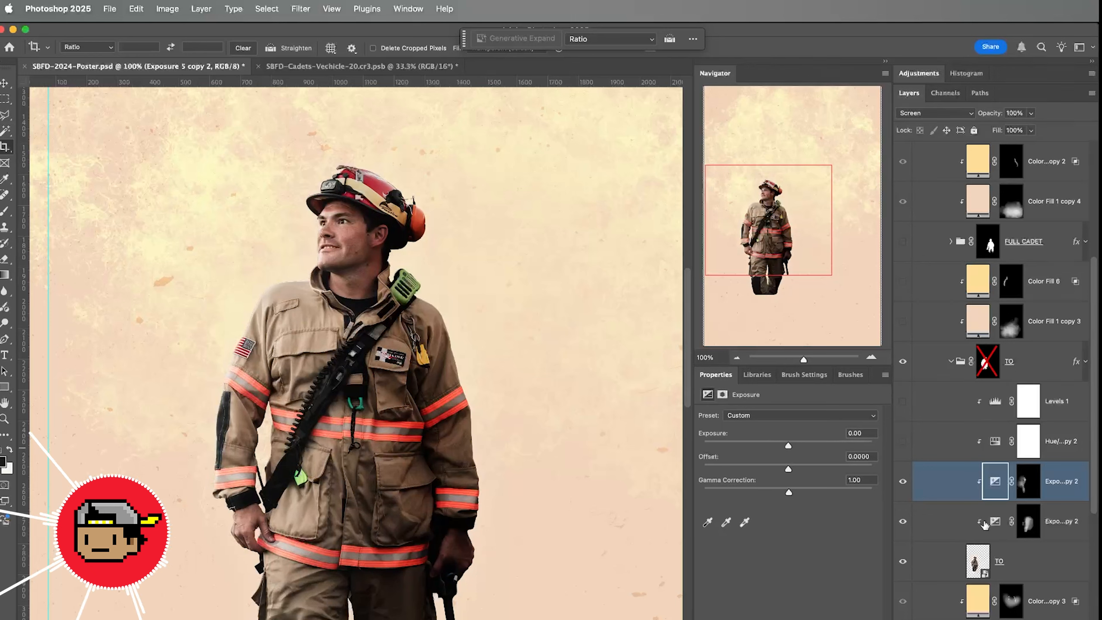
left_click(1029, 481)
left_click(1029, 534)
left_click(1032, 497)
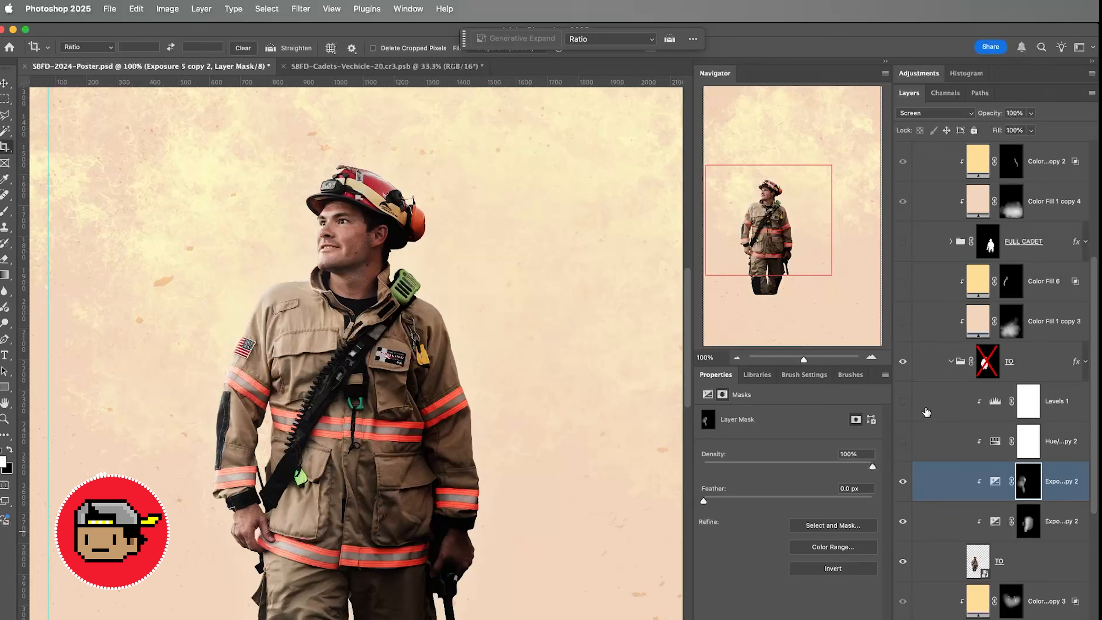
- Show the Hue/Saturation 2 copy 2 and Levels 1 adjustments in the TO group and select the Hue/Saturation layer mask
left_click(903, 442)
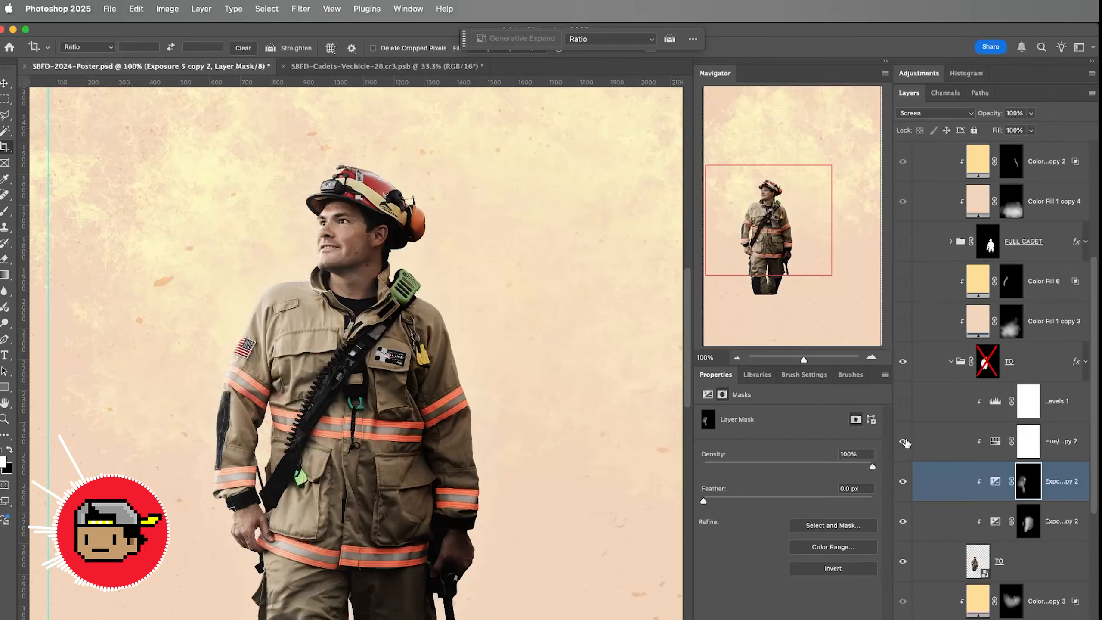
left_click(1020, 417)
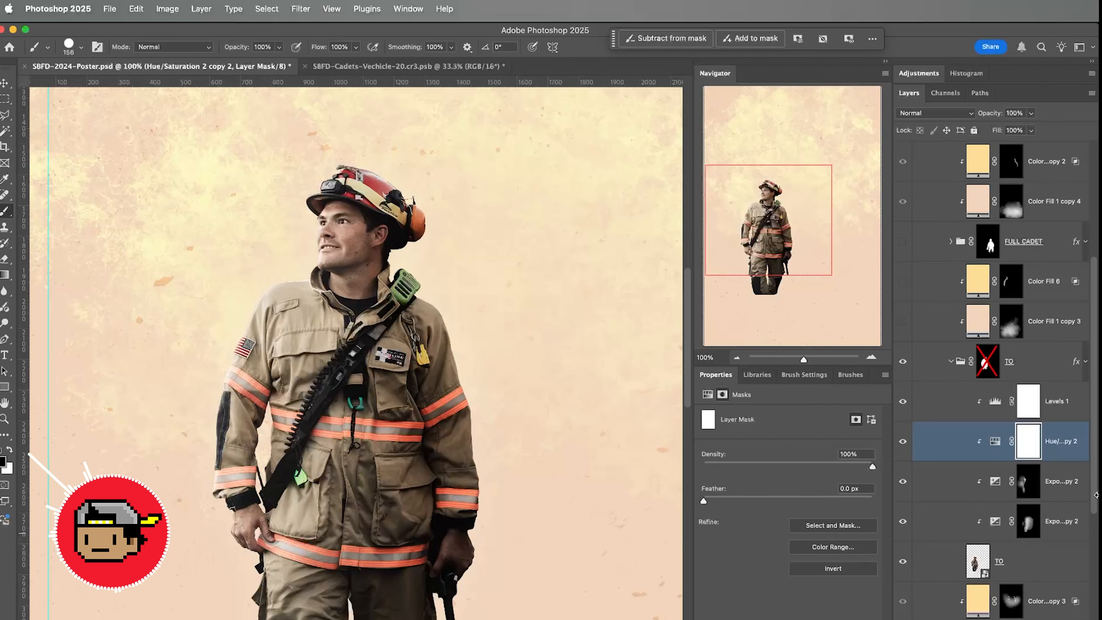
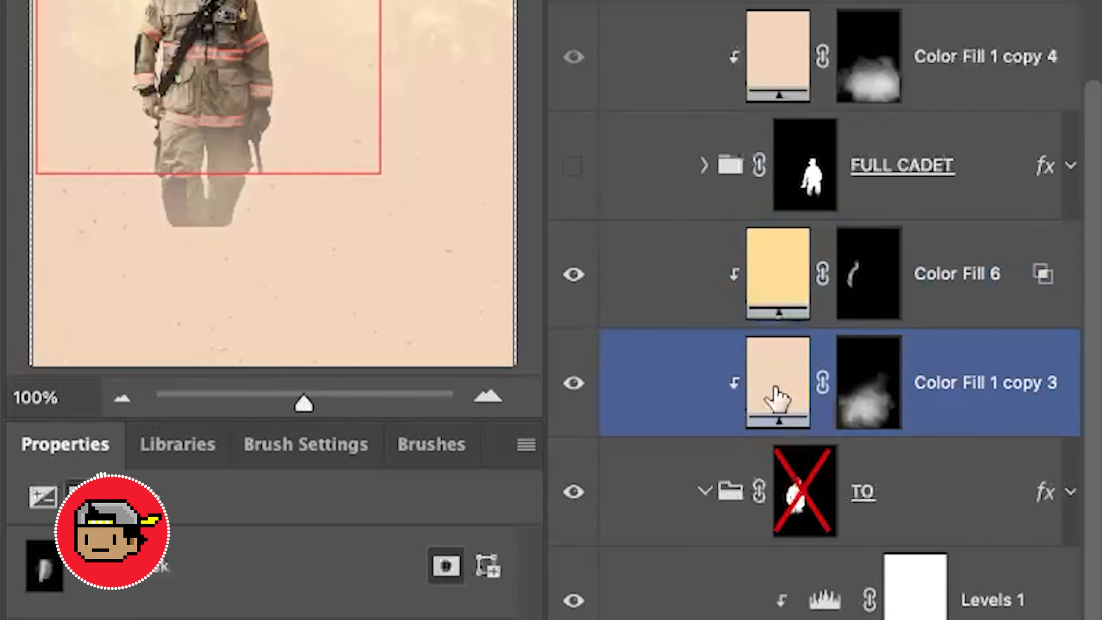
- Select the Color Fill 1 copy 3 layer mask and examine how the fill fades the firefighter's legs
left_click(877, 391)
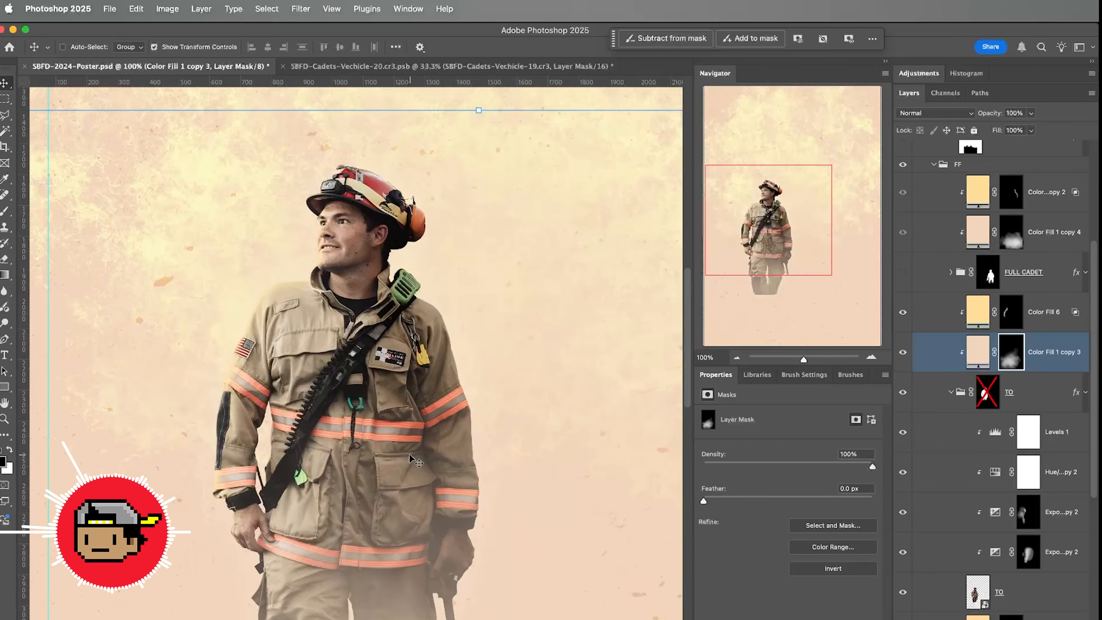
scroll(410, 457, "down", 2)
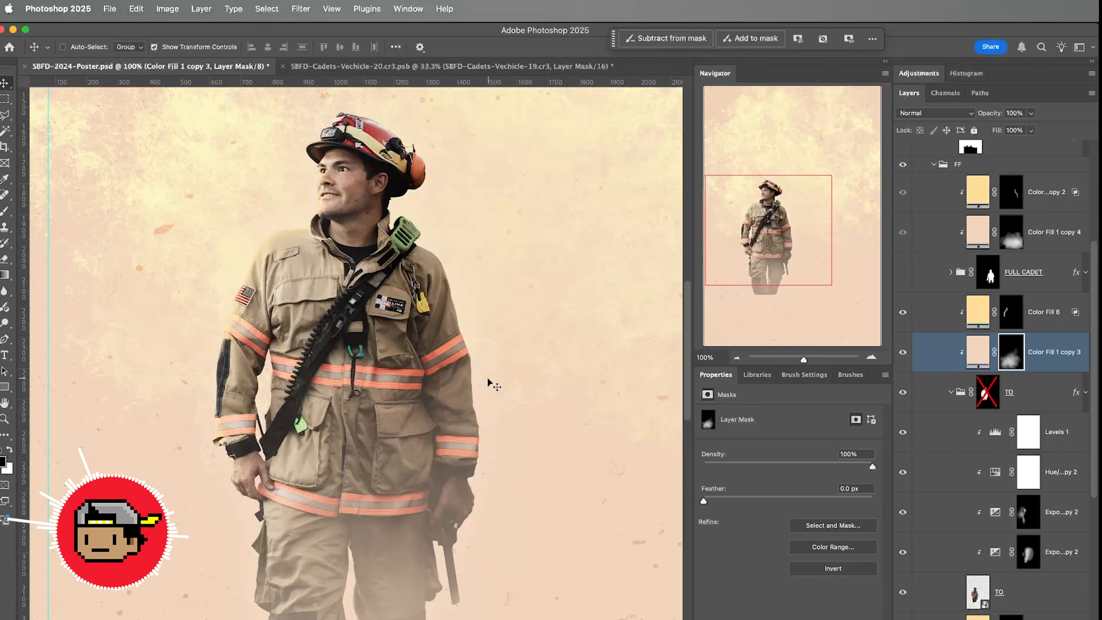
scroll(338, 429, "down", 2)
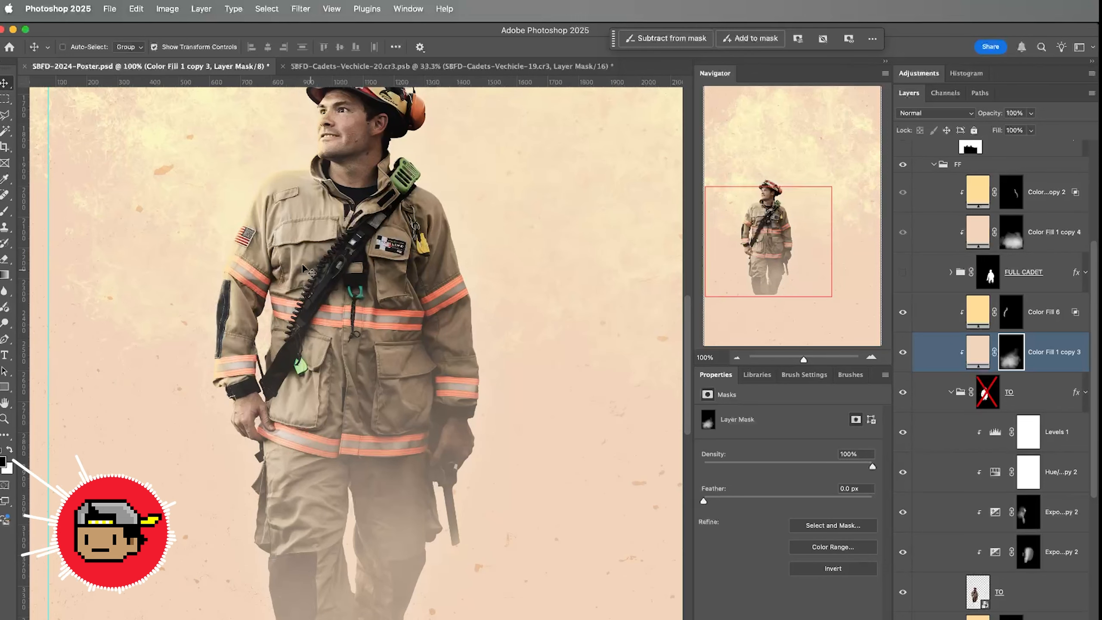
scroll(538, 439, "up", 2)
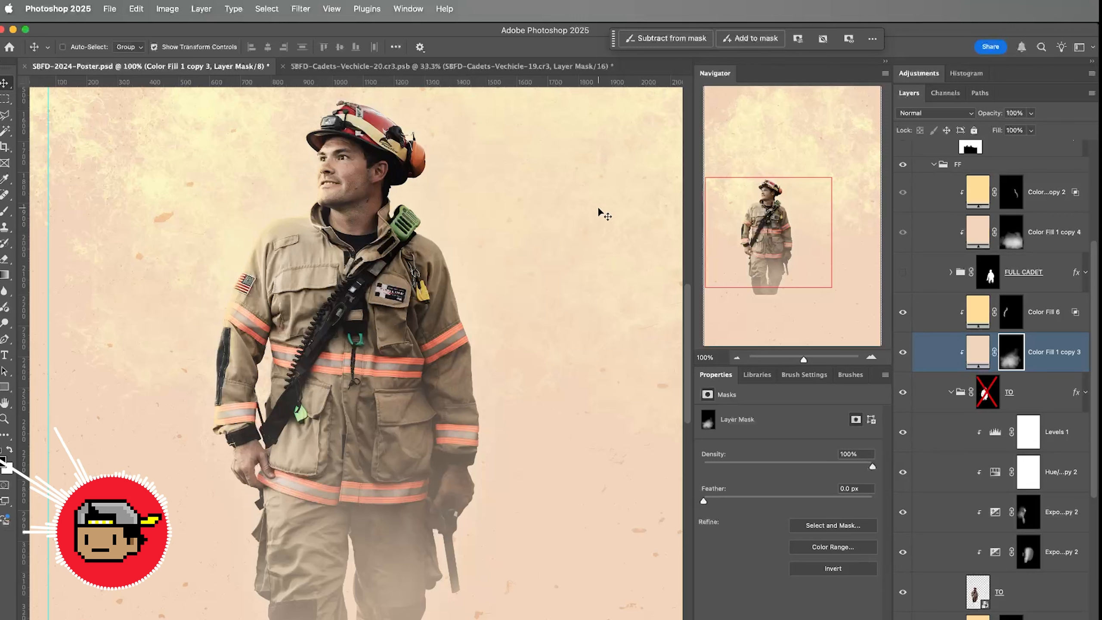
- Preview the FULL CADET group beside the firefighter and hide it again
left_click(901, 273)
left_click(902, 273)
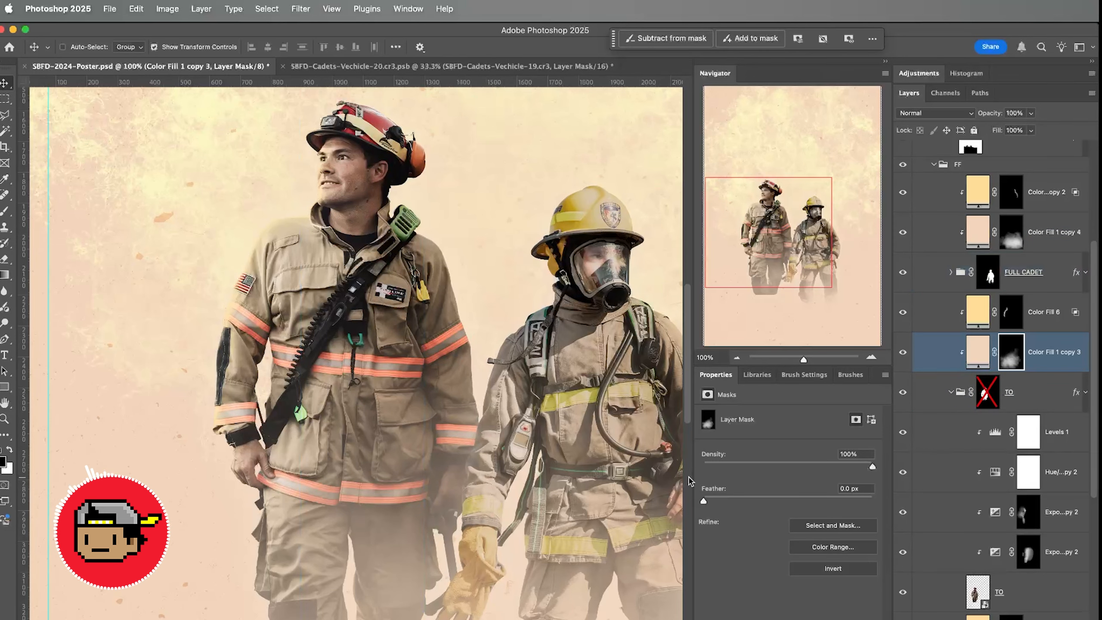
left_click(903, 273)
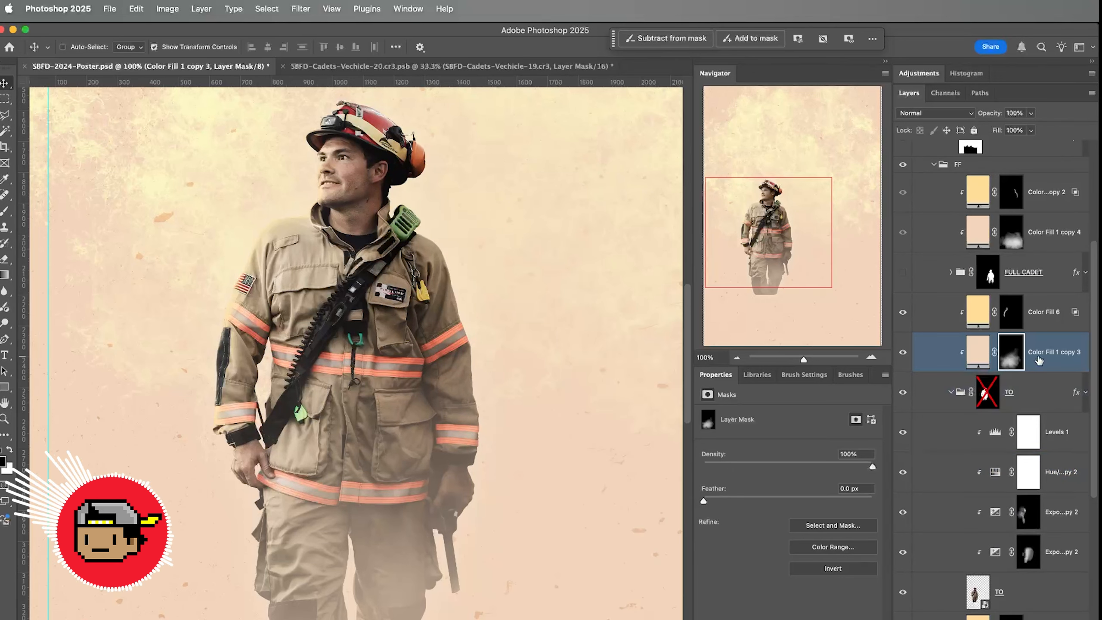
- Collapse the FF group, show the FD group with the FIRE DEPT. lettering, and select its layer mask
left_click(936, 164)
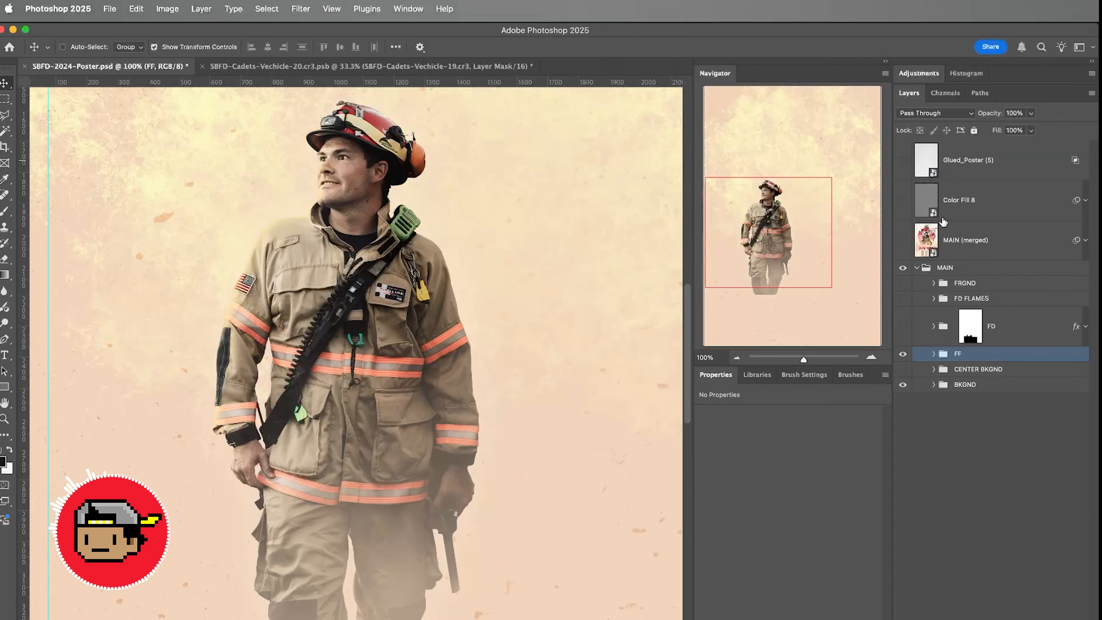
left_click(911, 329)
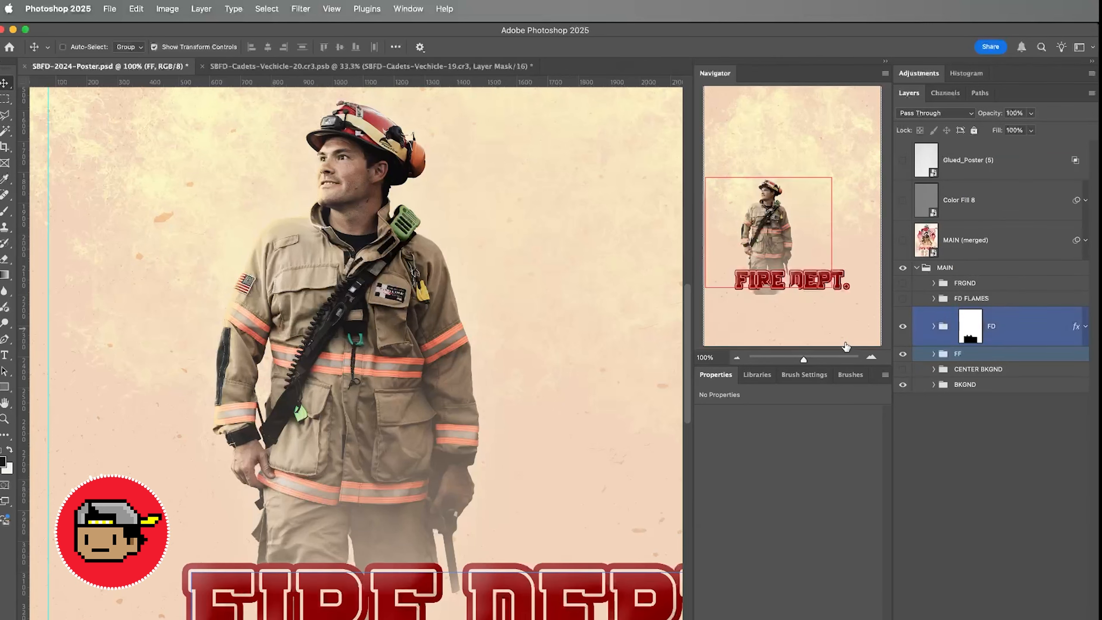
scroll(607, 322, "down", 5)
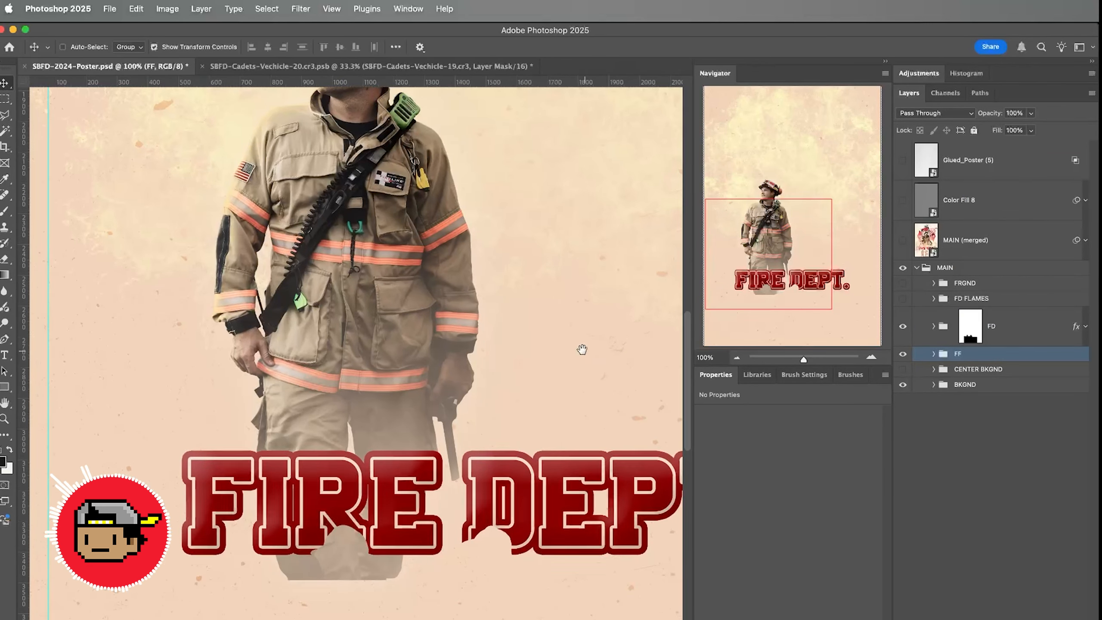
left_click_drag(581, 350, 473, 300)
left_click(970, 337)
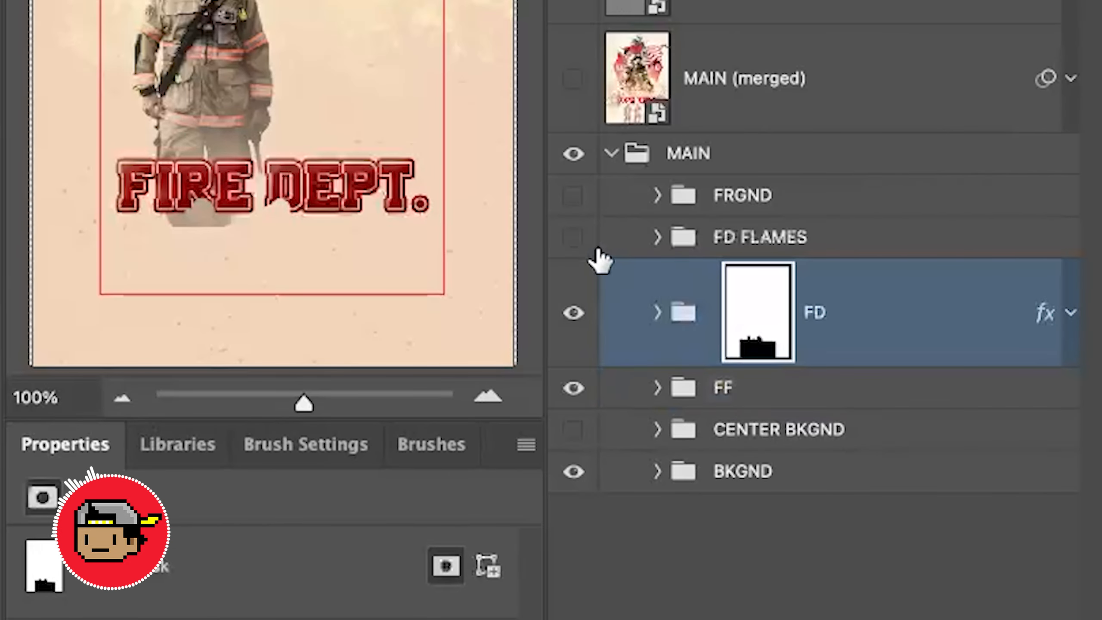
- Preview the FD FLAMES and FRGND groups, hide the lettering groups, and bring the whole upper figure back into view
left_click(573, 238)
left_click(573, 238)
left_click(574, 197)
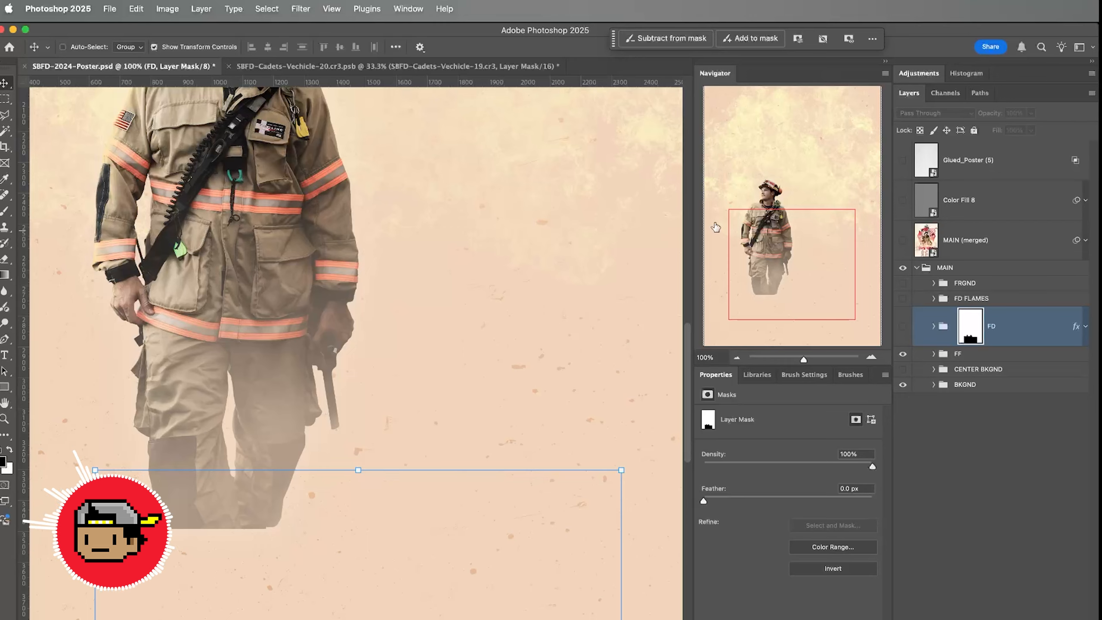
left_click(716, 227)
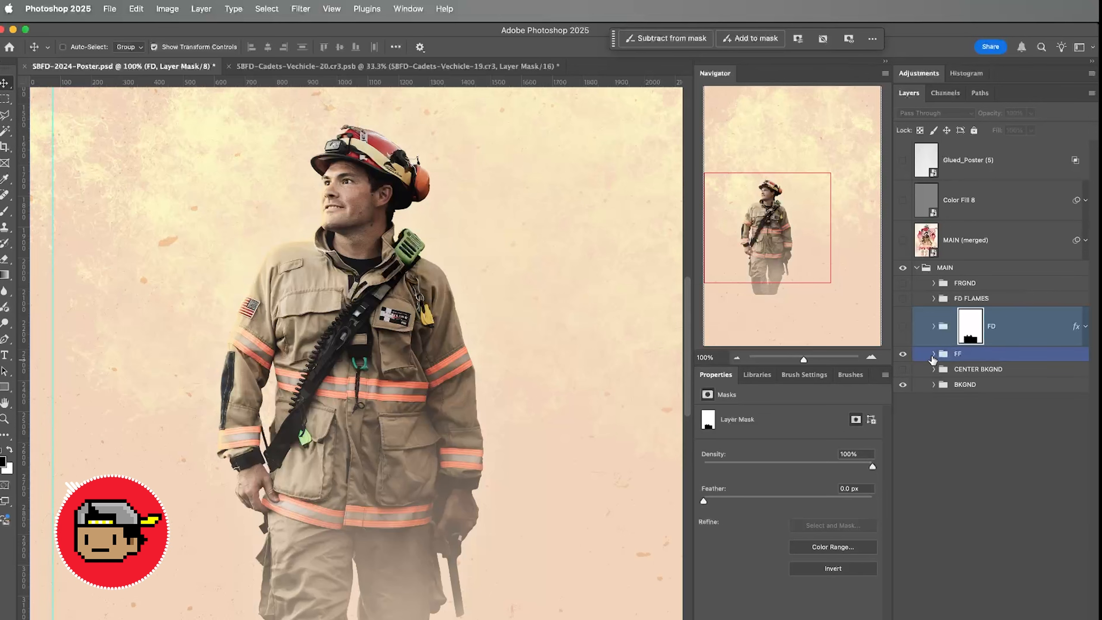
- Open the contents of the TO smart object in the FF group and add an empty layer above SBFD-Cadets-Vechicle-20.cr3
left_click(933, 363)
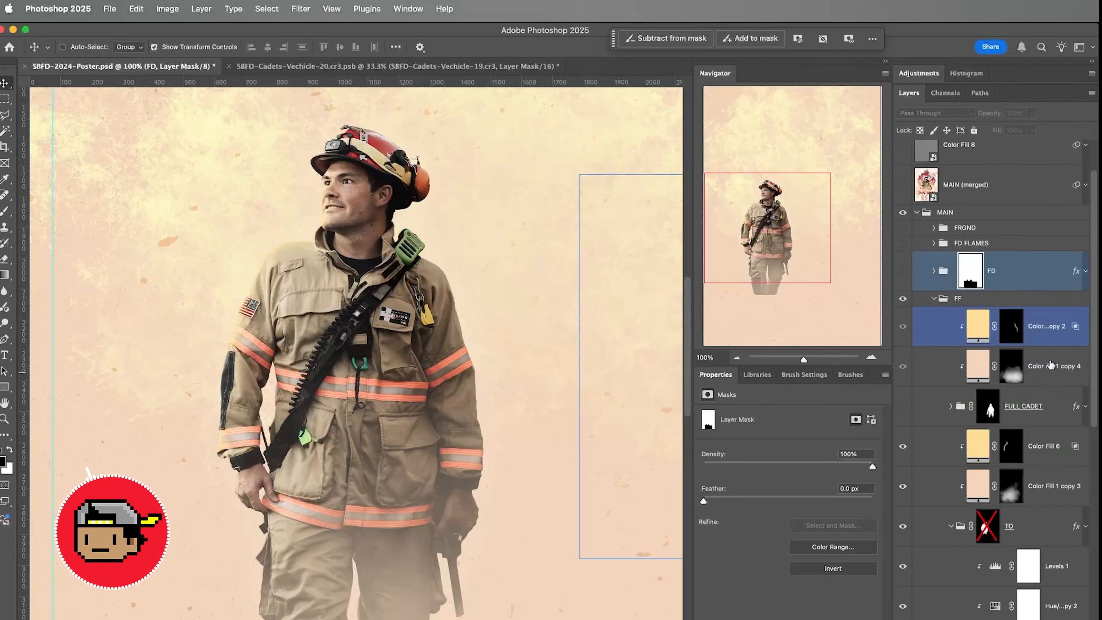
scroll(1051, 365, "down", 7)
double_click(978, 460)
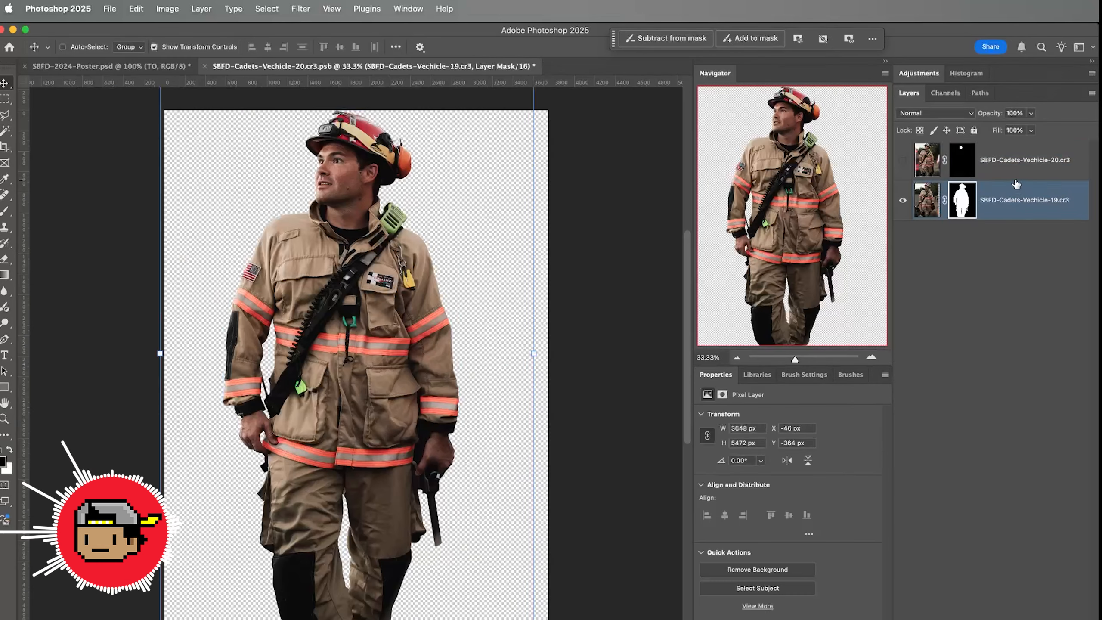
left_click(1011, 171)
key("alt+shift+super+n")
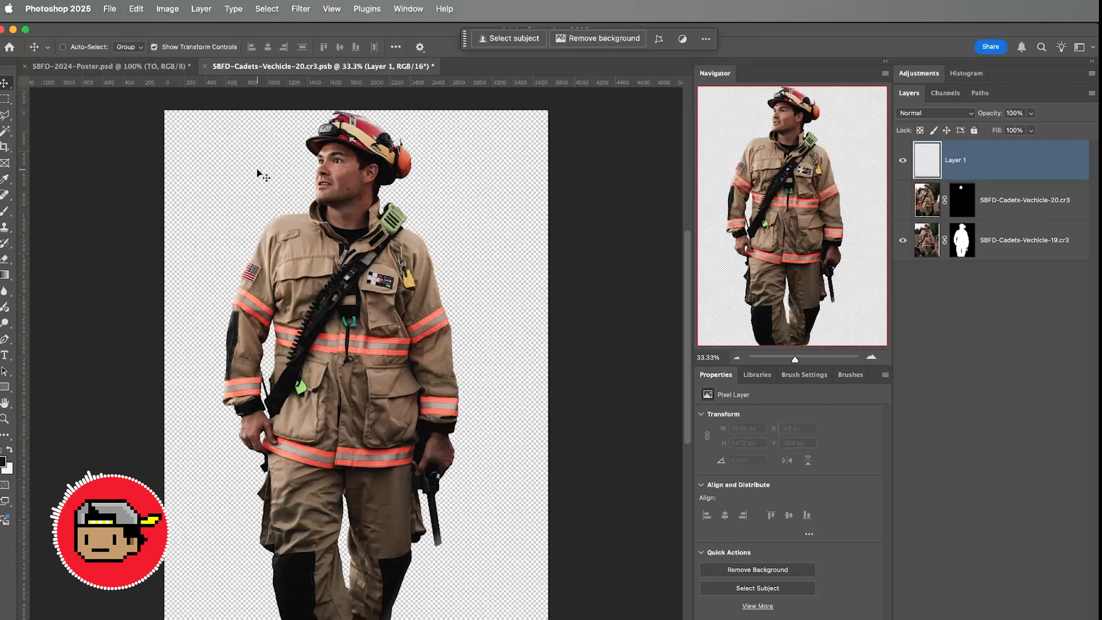
- Remove the stitched strap from the jacket's shoulder on the empty layer with the Spot Healing Brush, sampling all layers
key("j")
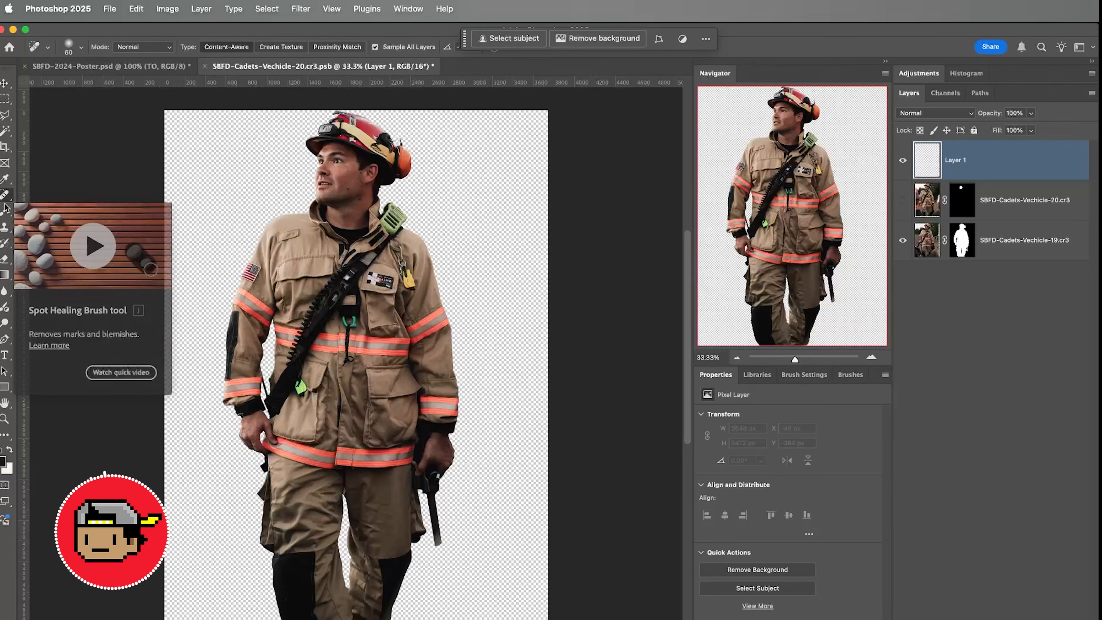
key("super+1")
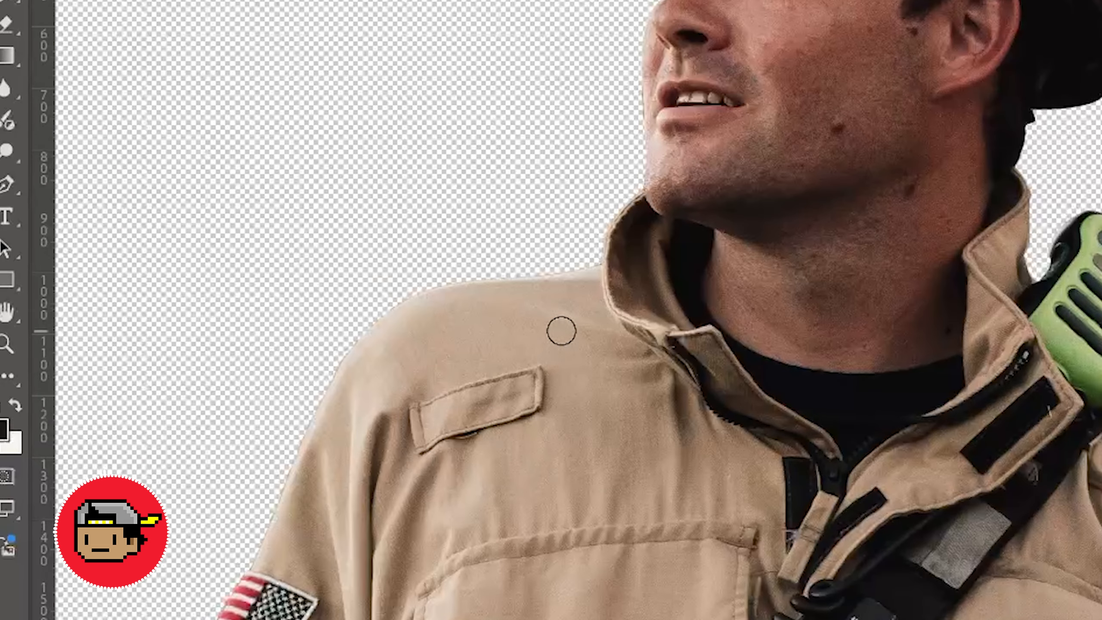
mouse_move(397, 398)
left_mouse_down()
mouse_move(426, 468)
mouse_move(445, 389)
mouse_move(467, 450)
mouse_move(490, 430)
mouse_move(510, 444)
mouse_move(511, 429)
mouse_move(551, 419)
mouse_move(528, 374)
mouse_move(450, 373)
mouse_move(437, 393)
mouse_move(527, 390)
mouse_move(554, 369)
left_mouse_up()
left_click_drag(478, 440, 490, 424)
mouse_move(540, 393)
left_mouse_down()
mouse_move(546, 376)
mouse_move(460, 389)
mouse_move(499, 410)
mouse_move(556, 367)
mouse_move(561, 382)
left_mouse_up()
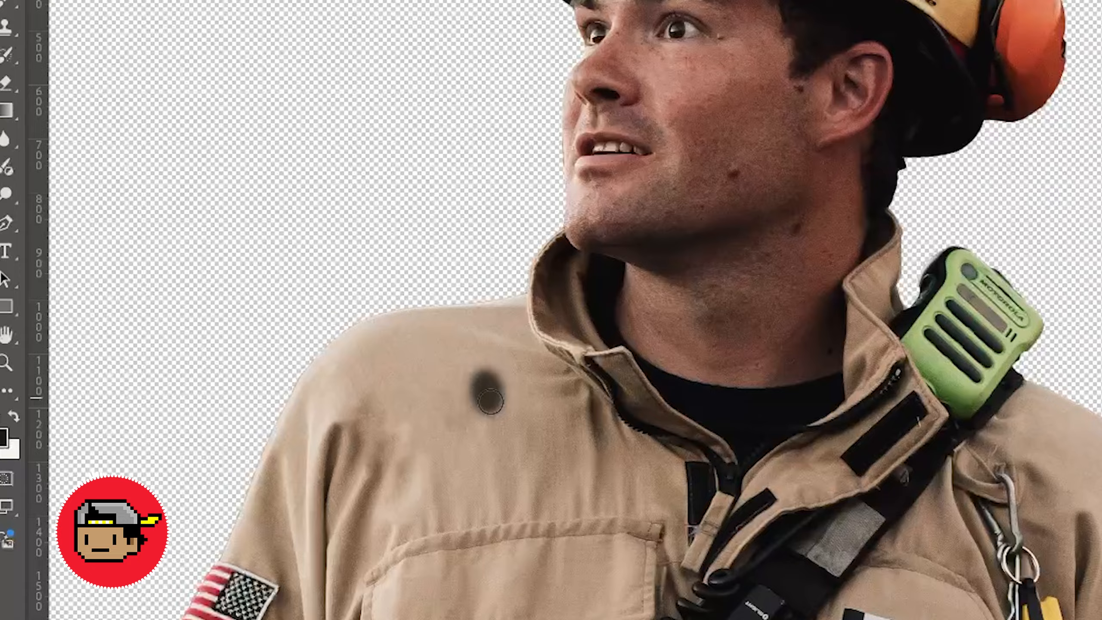
left_click_drag(489, 399, 490, 399)
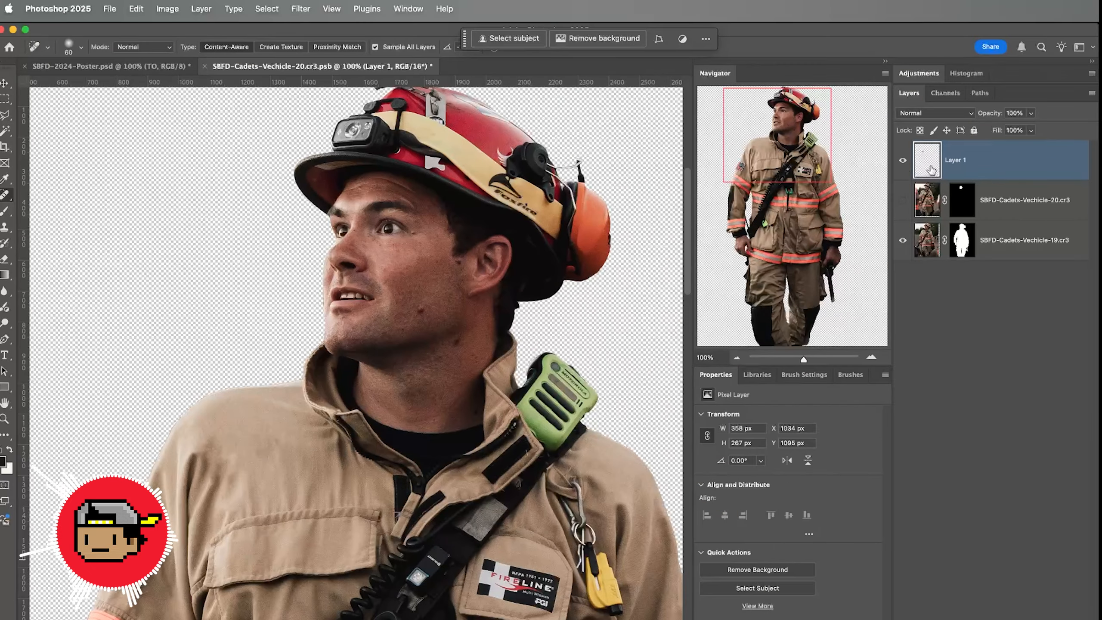
- Compare the jacket with and without the healing on Layer 1
left_click(902, 162)
left_click(903, 161)
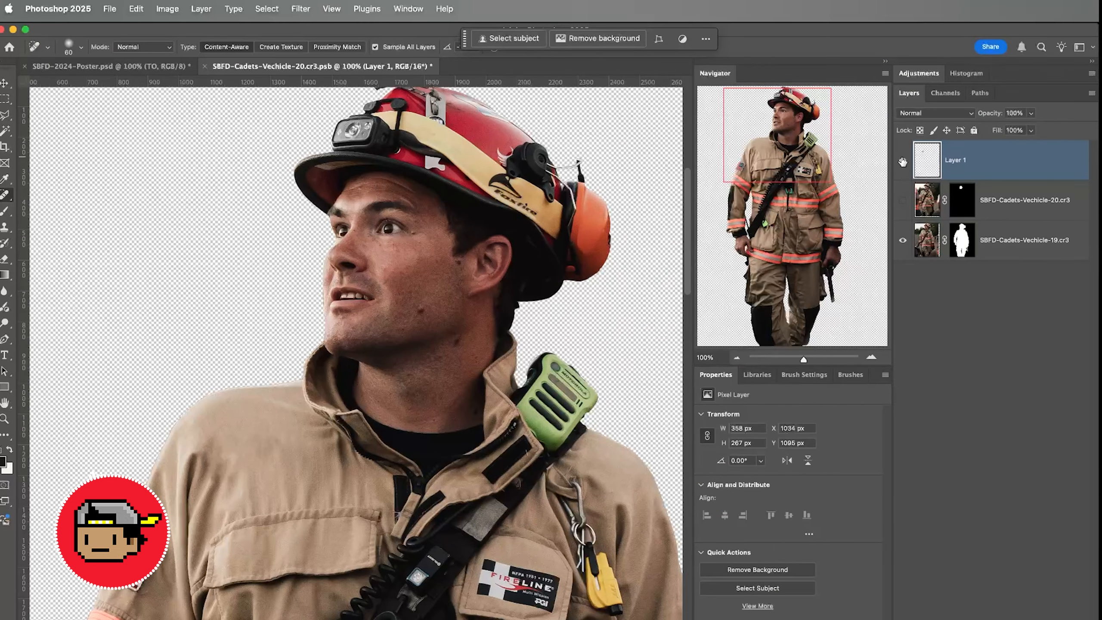
left_click(902, 161)
left_click(904, 161)
left_click(903, 161)
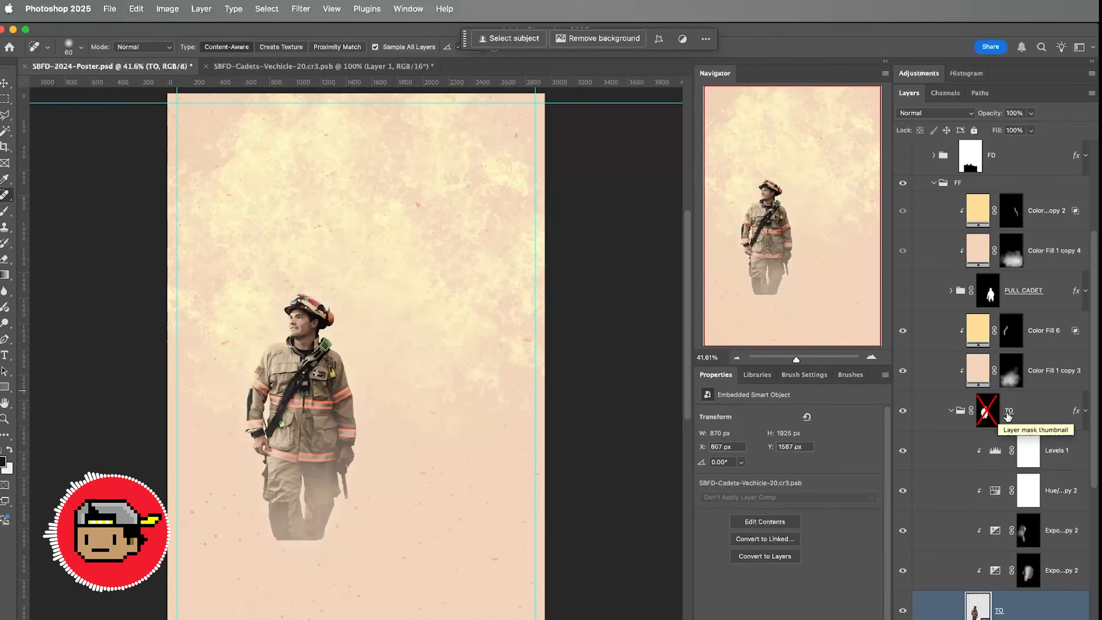
- Show Glued_Poster (5), Color Fill 8 and MAIN (merged) in SBFD-2024-Poster.psd and collapse the MAIN group to view the finished poster
scroll(971, 276, "up", 2)
scroll(971, 276, "up", 3)
left_click(902, 240)
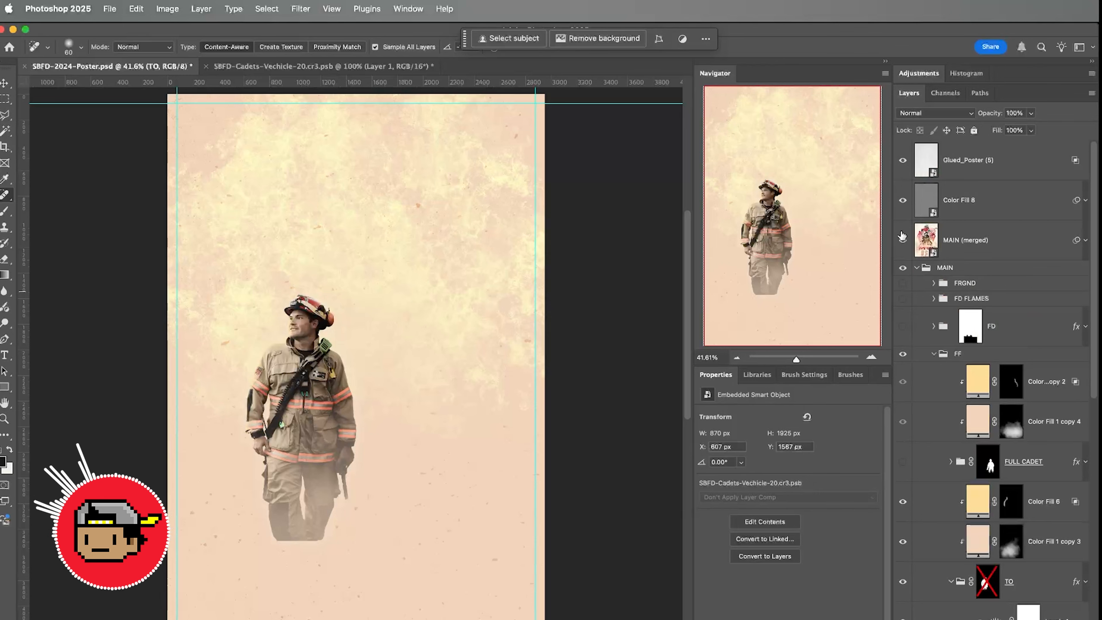
left_click(917, 269)
left_click(1006, 418)
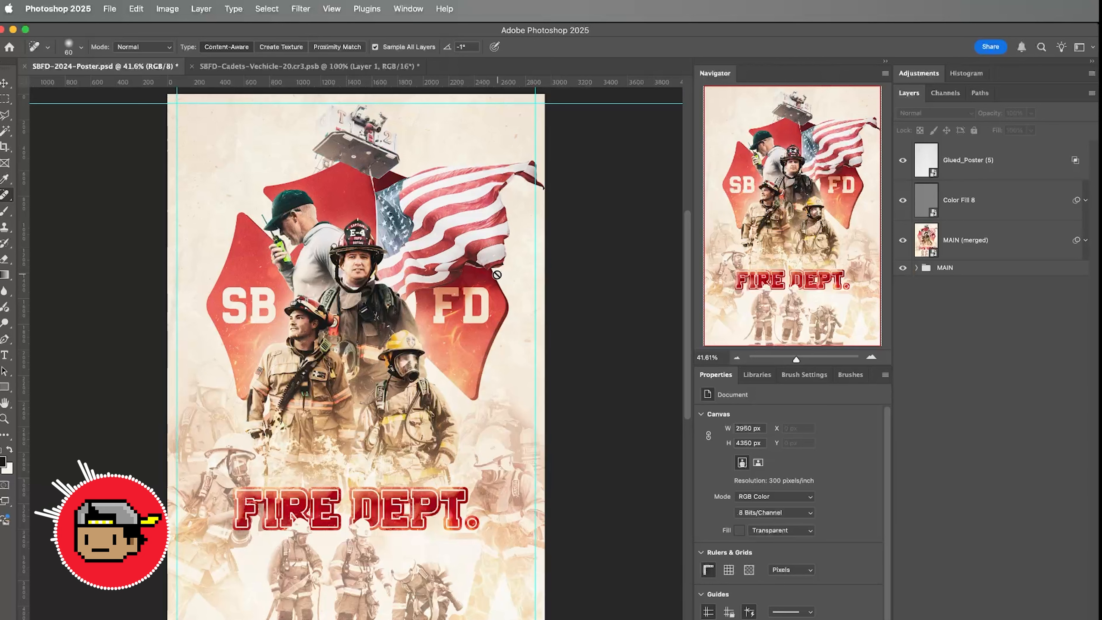
- Hide the three layers above the MAIN group, expand MAIN, and preview the FULL CADET group
left_click_drag(908, 167, 904, 240)
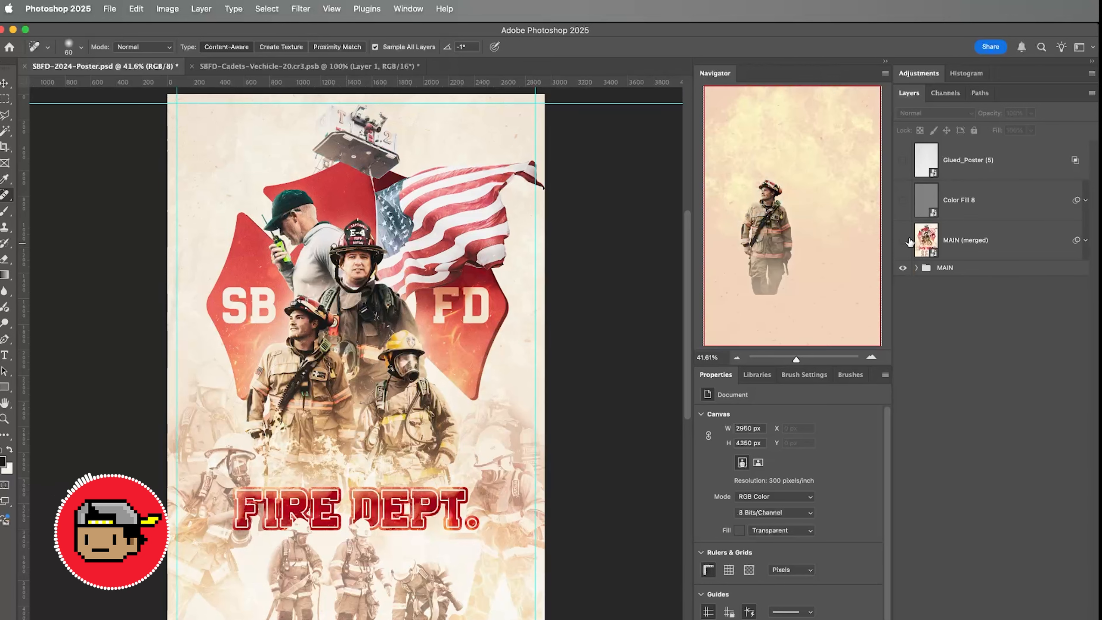
left_click(917, 268)
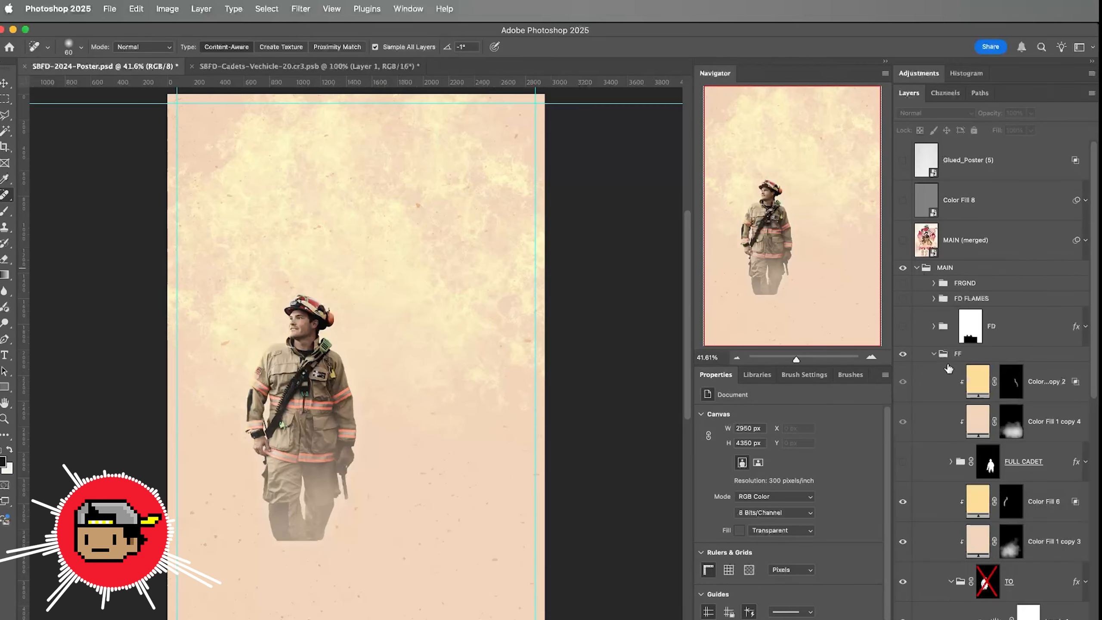
left_click(903, 461)
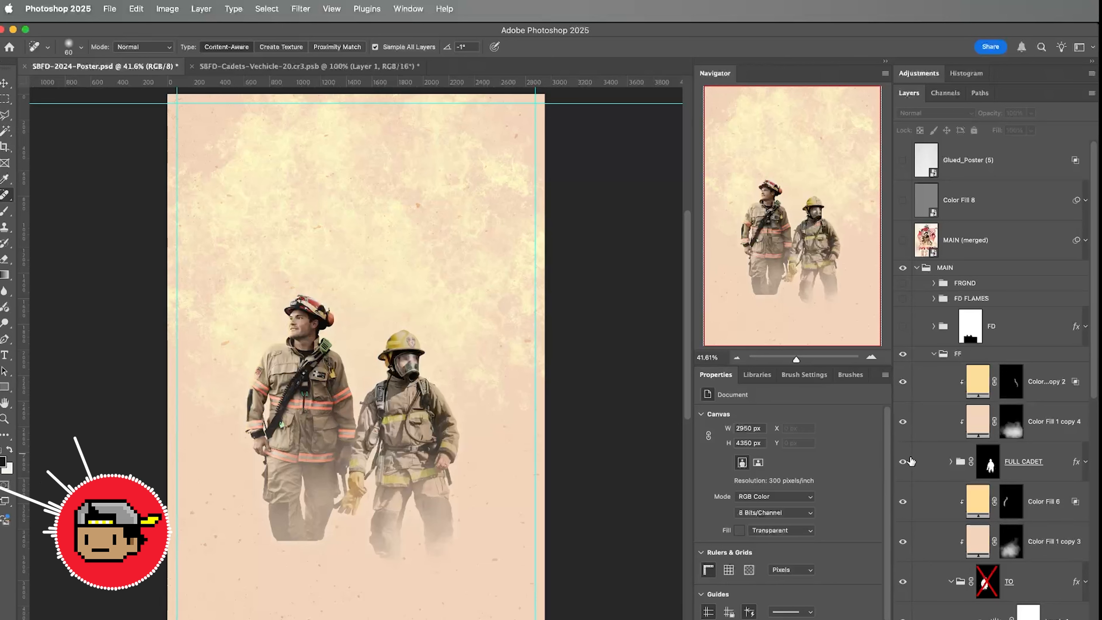
left_click(903, 461)
- Collapse the FF group and hide both the FF and BKGND groups
left_click(934, 355)
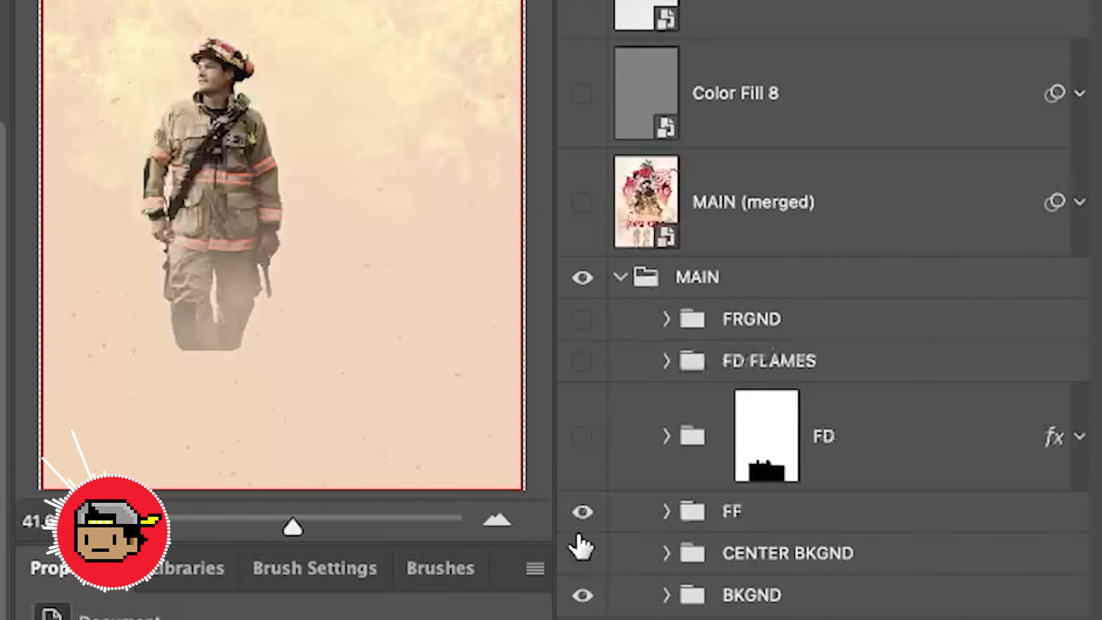
left_click(583, 511)
left_click(583, 595)
- Preview the FRGND group alone, hide it, and show the FD FLAMES group alone
left_click(583, 319)
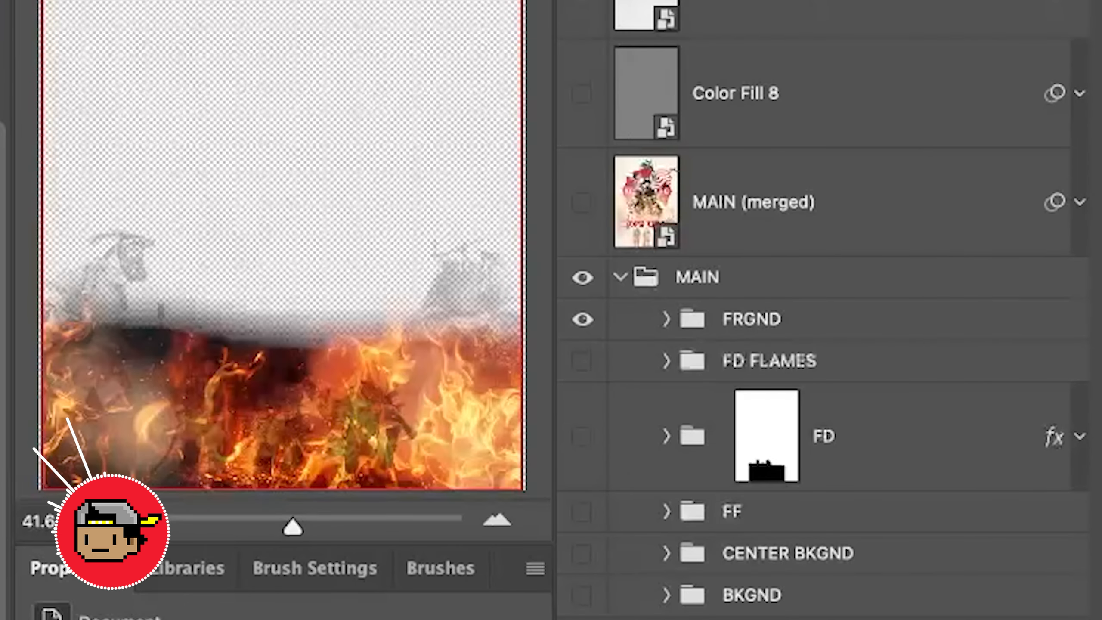
left_click(583, 320)
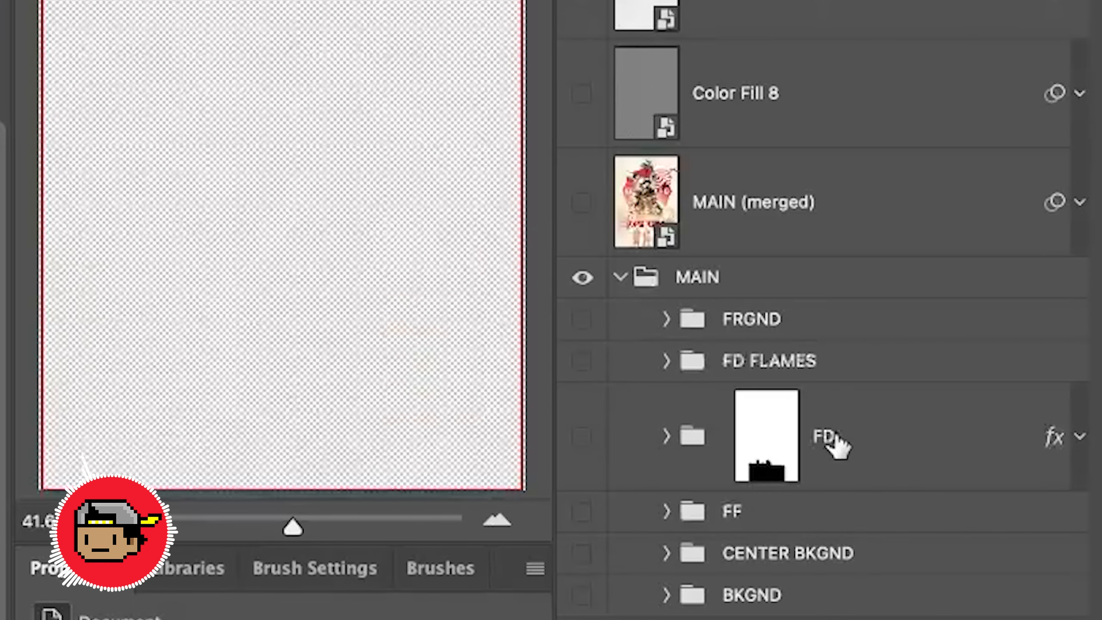
left_click(583, 361)
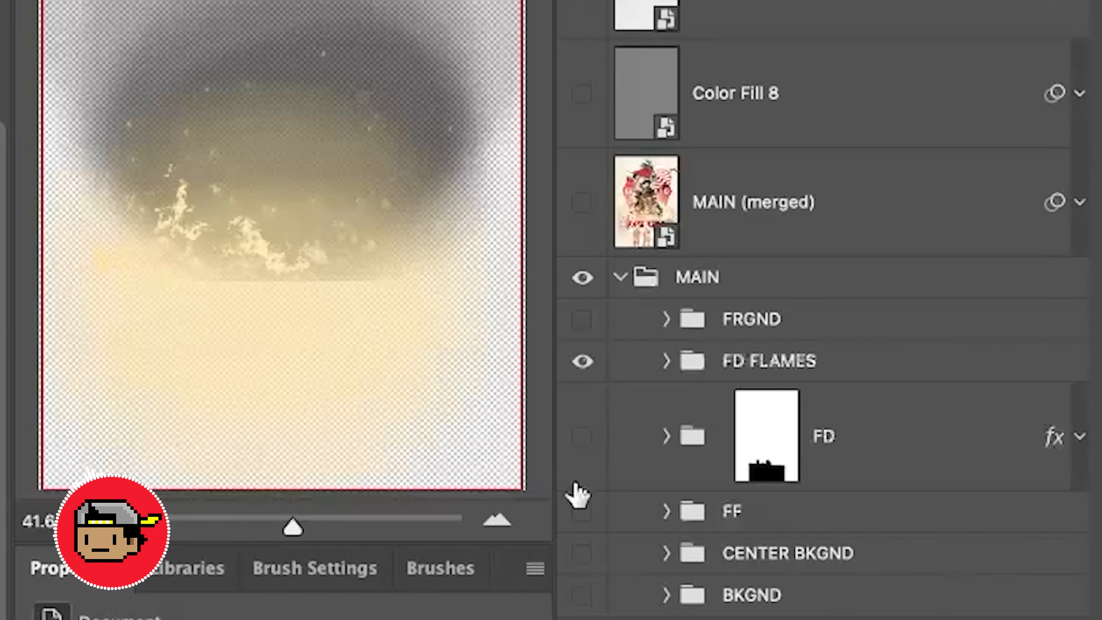
- Hide the FD FLAMES group, preview the FD group alone, and hide it
left_click(584, 361)
left_click(584, 447)
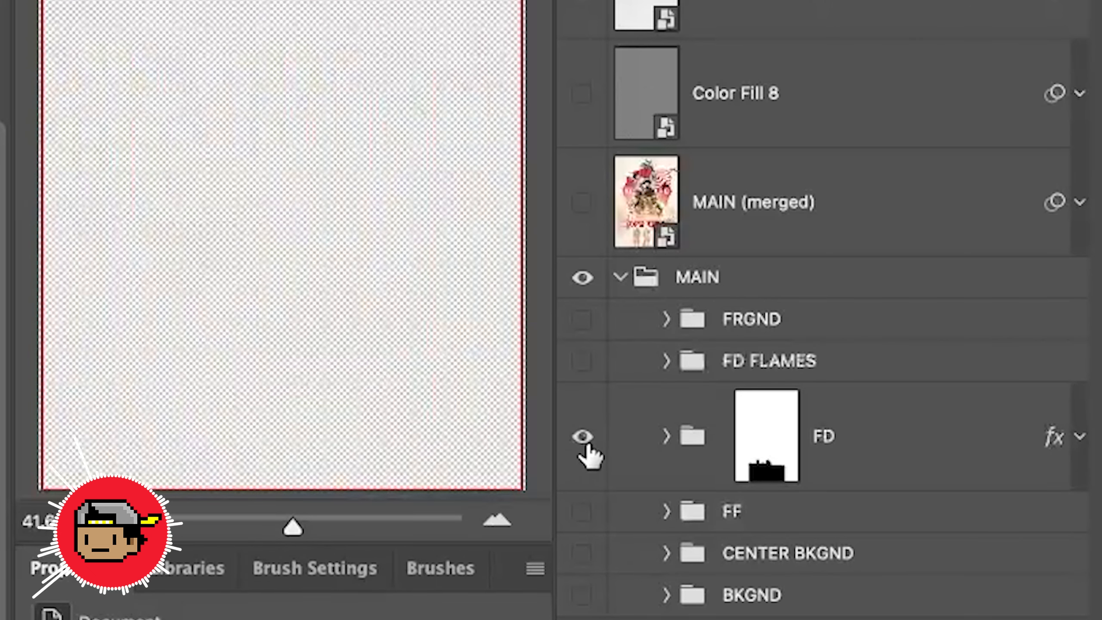
left_click(584, 437)
- Show the FF group alone, expand it to review its firefighter layers and colour fills, and collapse and hide it
left_click(583, 513)
left_click(666, 512)
scroll(669, 517, "down", 3)
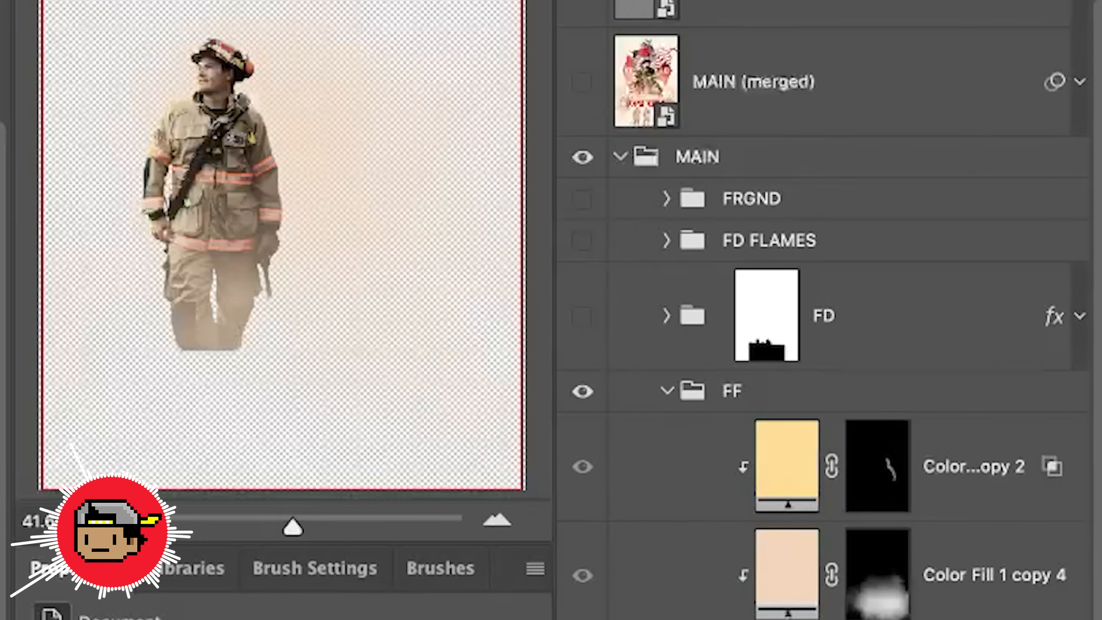
scroll(743, 588, "down", 4)
scroll(751, 479, "up", 3)
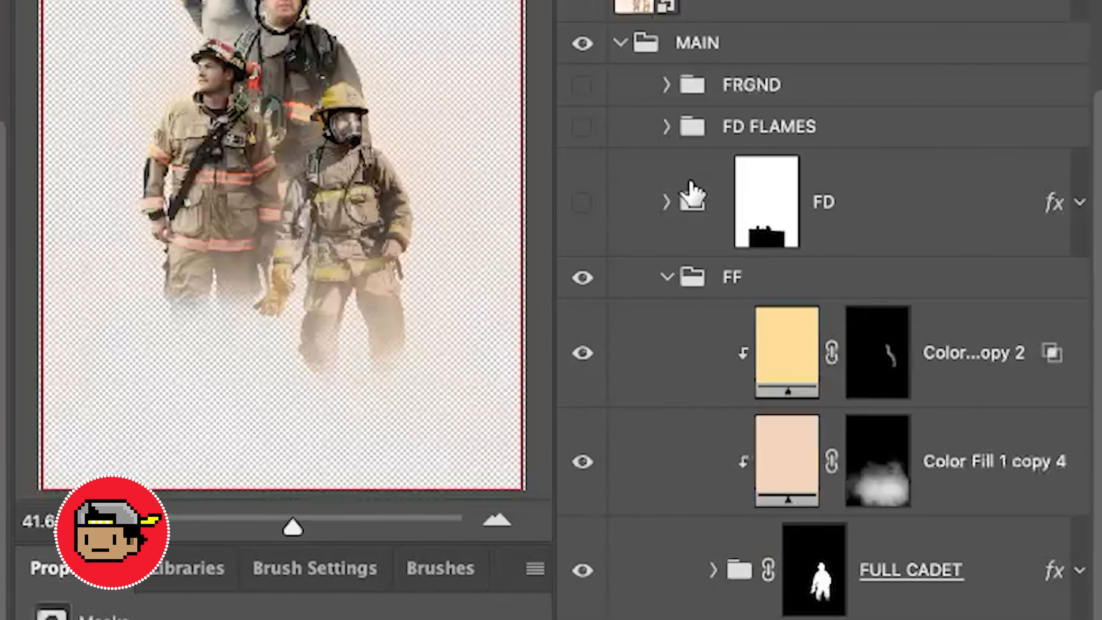
left_click(668, 278)
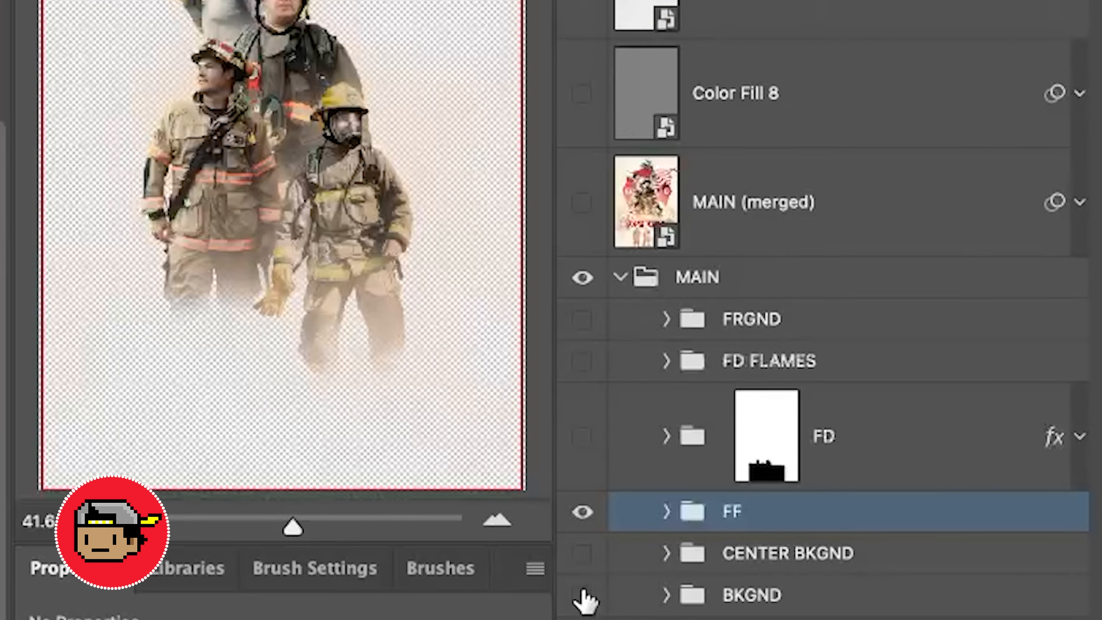
left_click(587, 528)
- Restore the full composite by showing the CENTER BKGND, BKGND, FD, FF, FD FLAMES and FRGND groups
left_click(583, 553)
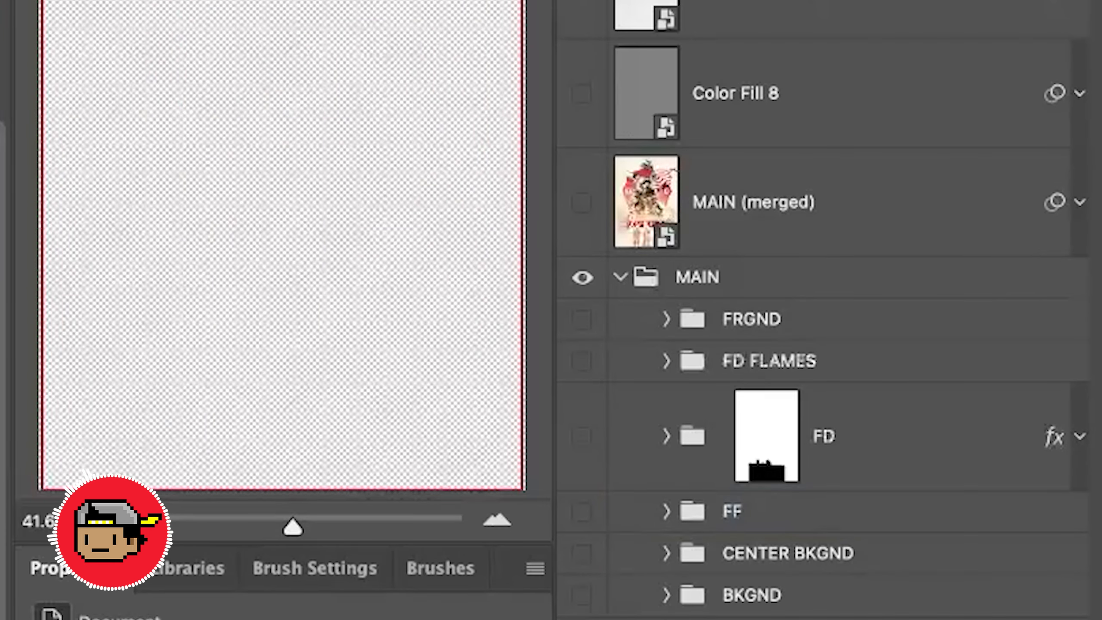
left_click(584, 596)
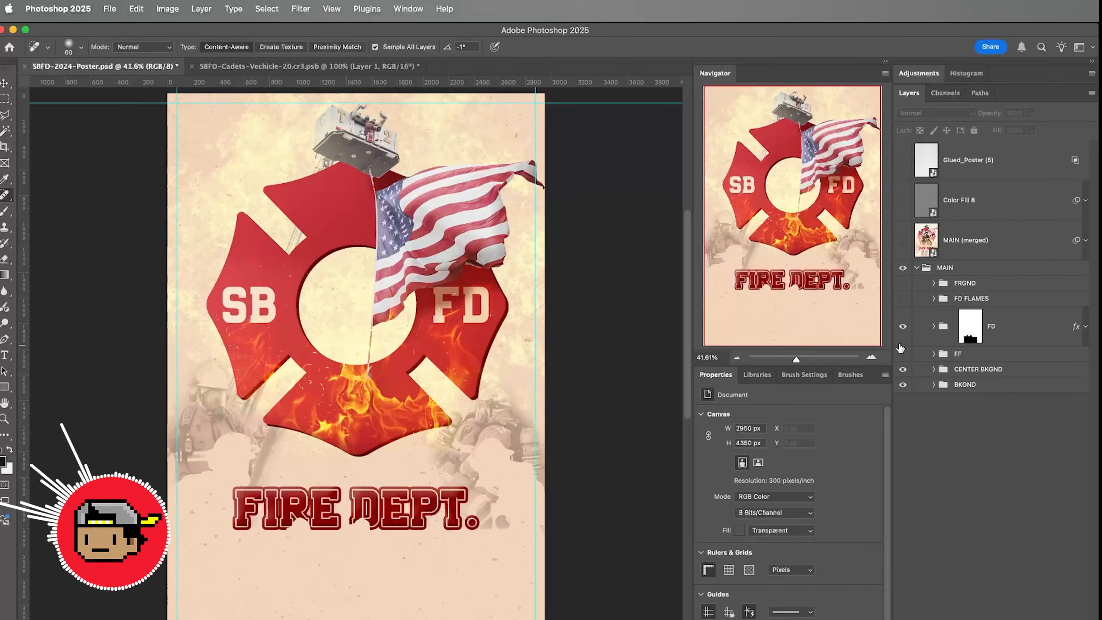
left_click(903, 353)
left_click(902, 299)
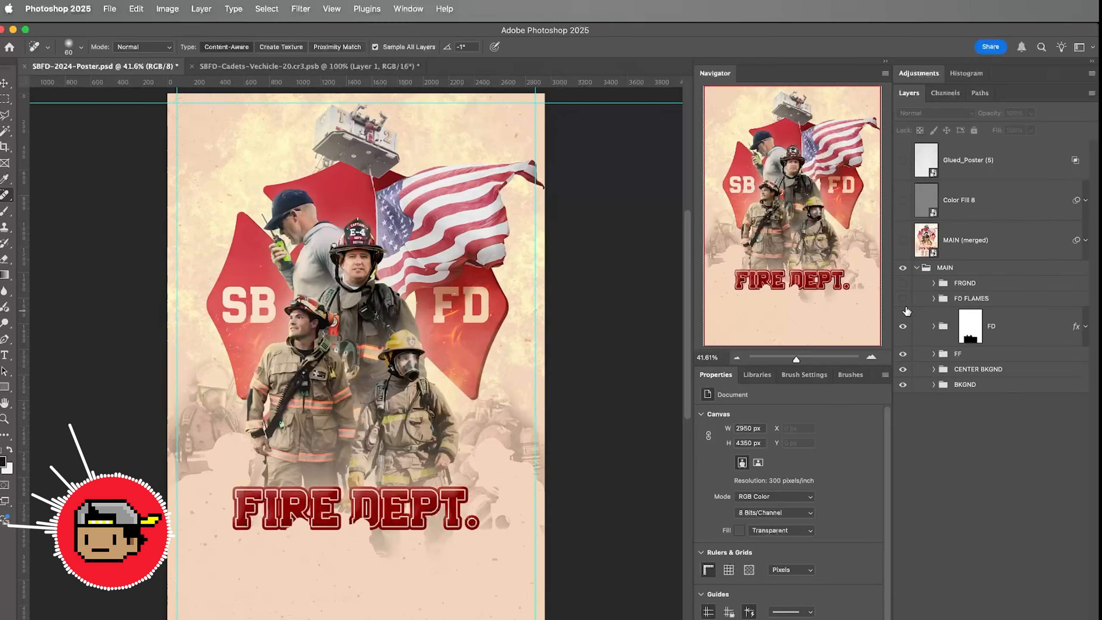
left_click(902, 282)
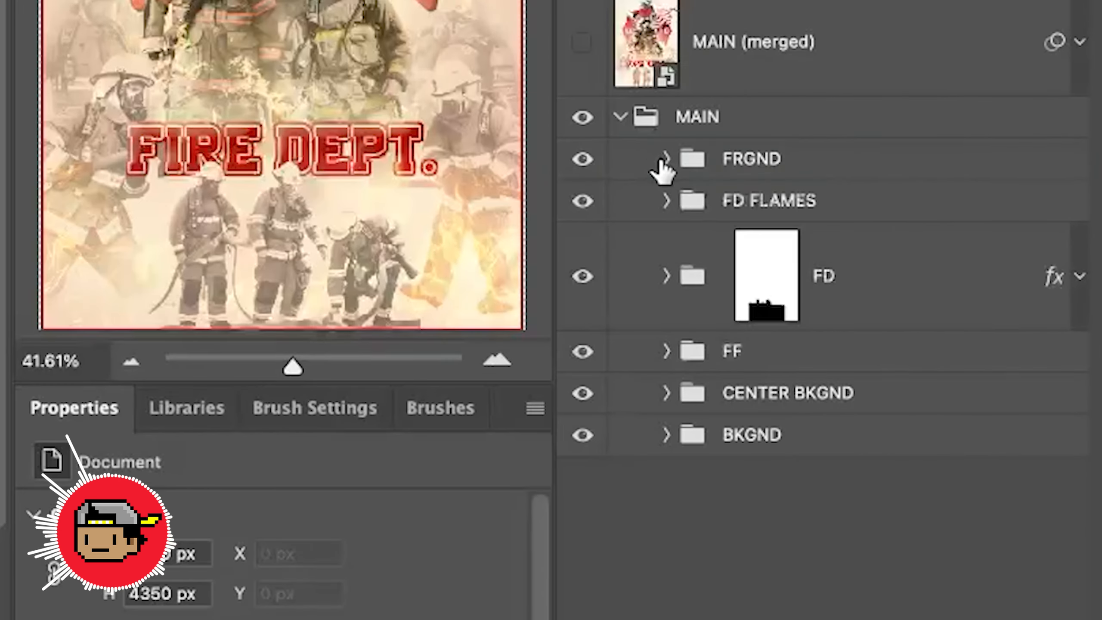
- Expand the FRGND group and its TRIO subgroup, and toggle the Trio smart object off and on
left_click(927, 284)
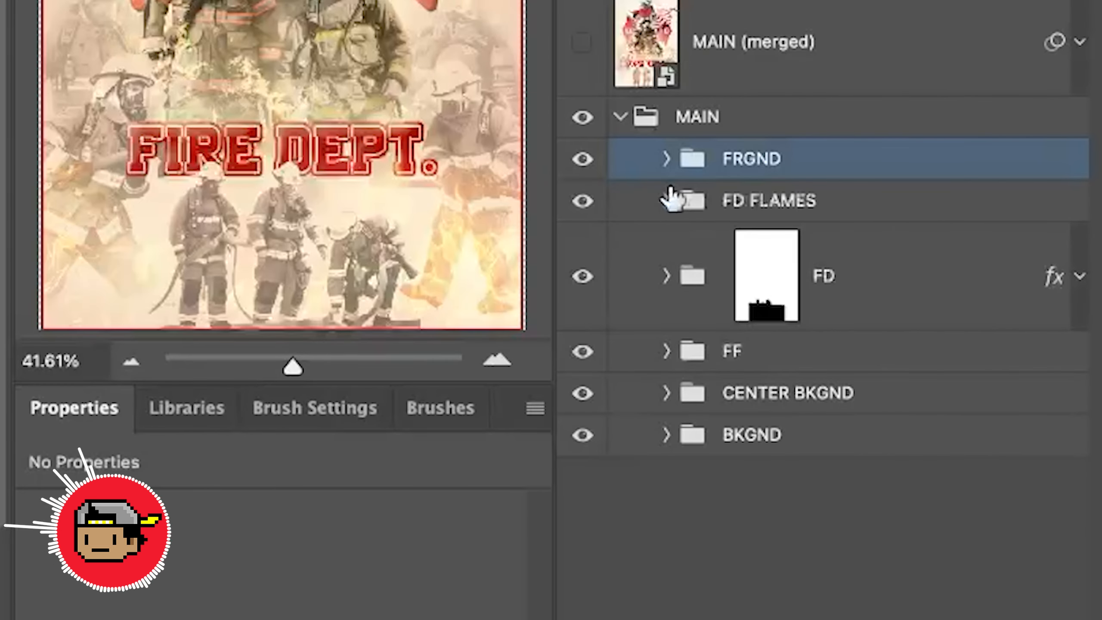
left_click(667, 158)
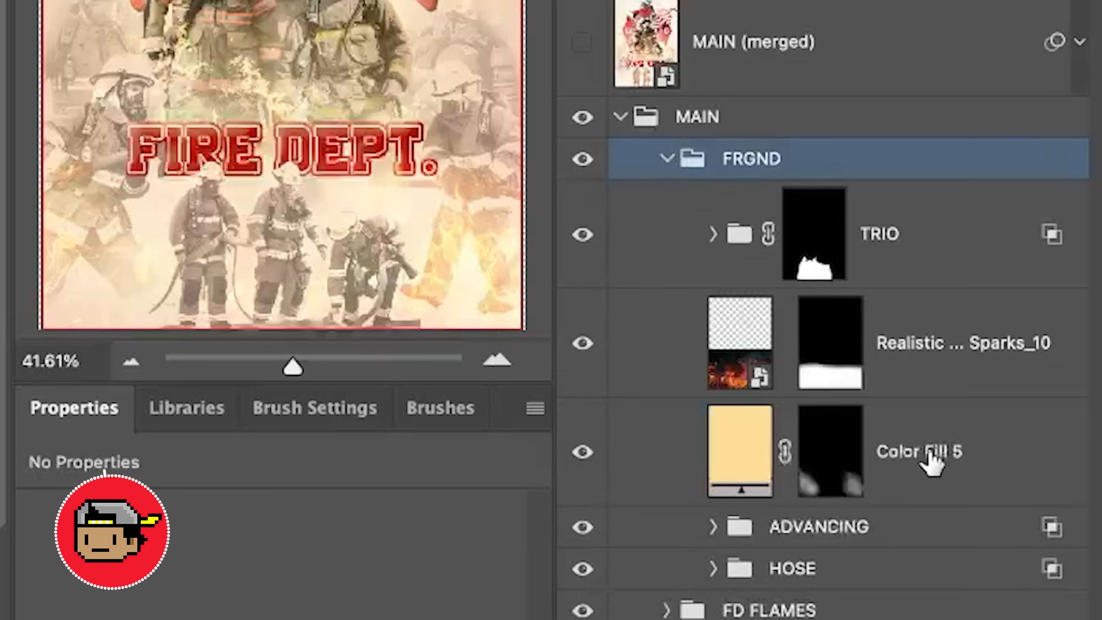
left_click(714, 235)
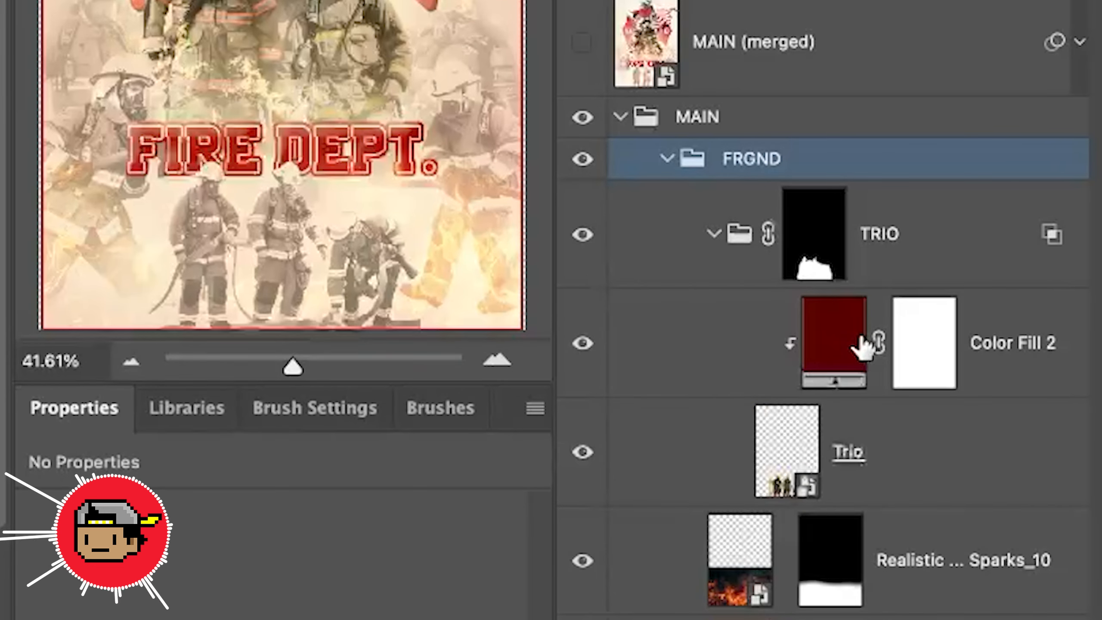
left_click(575, 454)
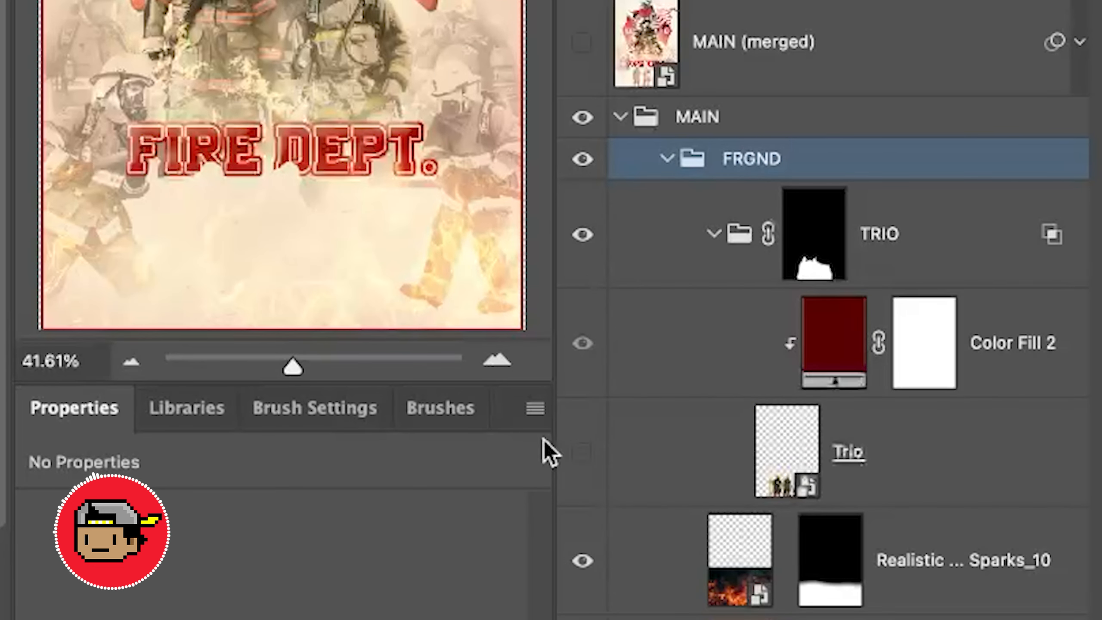
left_click(579, 452)
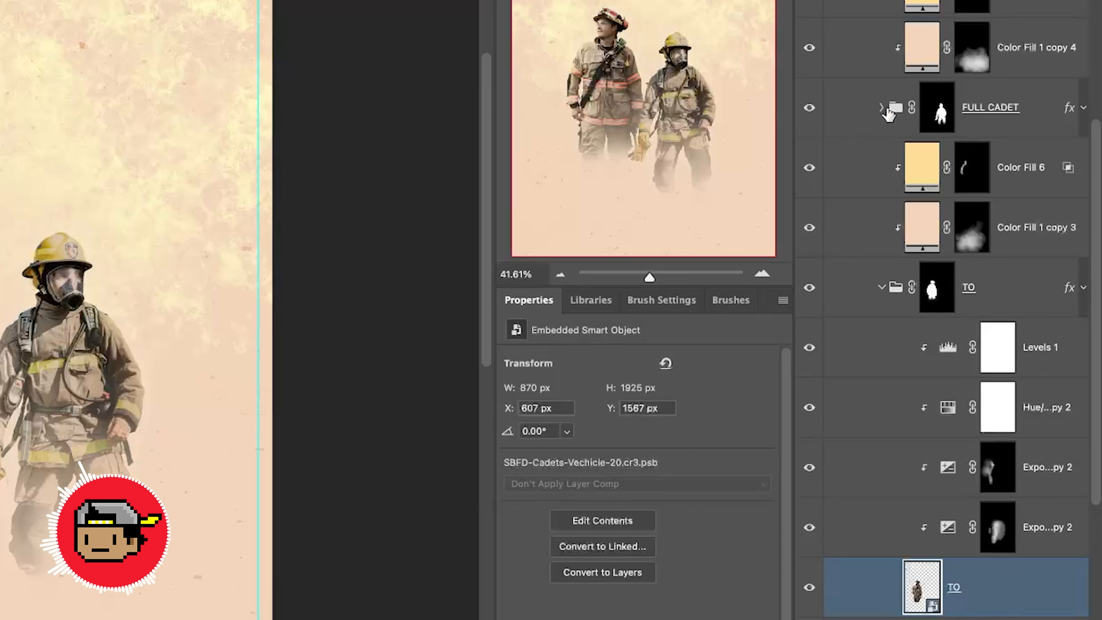
- Expand the FULL CADET group to review its clipped adjustment layers, and collapse both it and the TO group
left_click(874, 124)
left_click(881, 107)
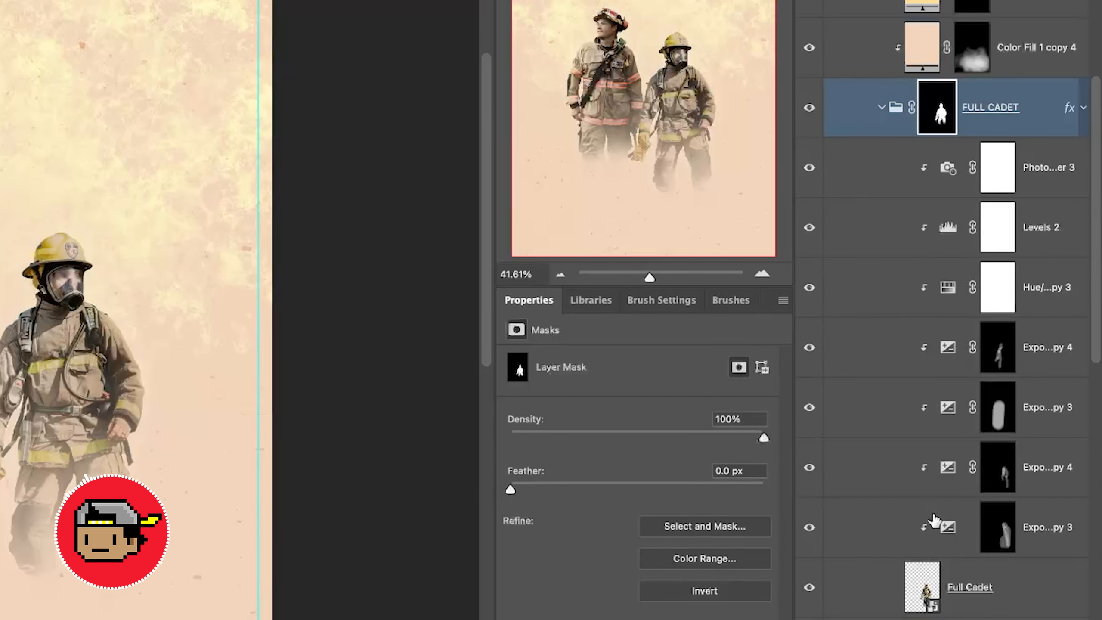
left_click(881, 108)
left_click(881, 287)
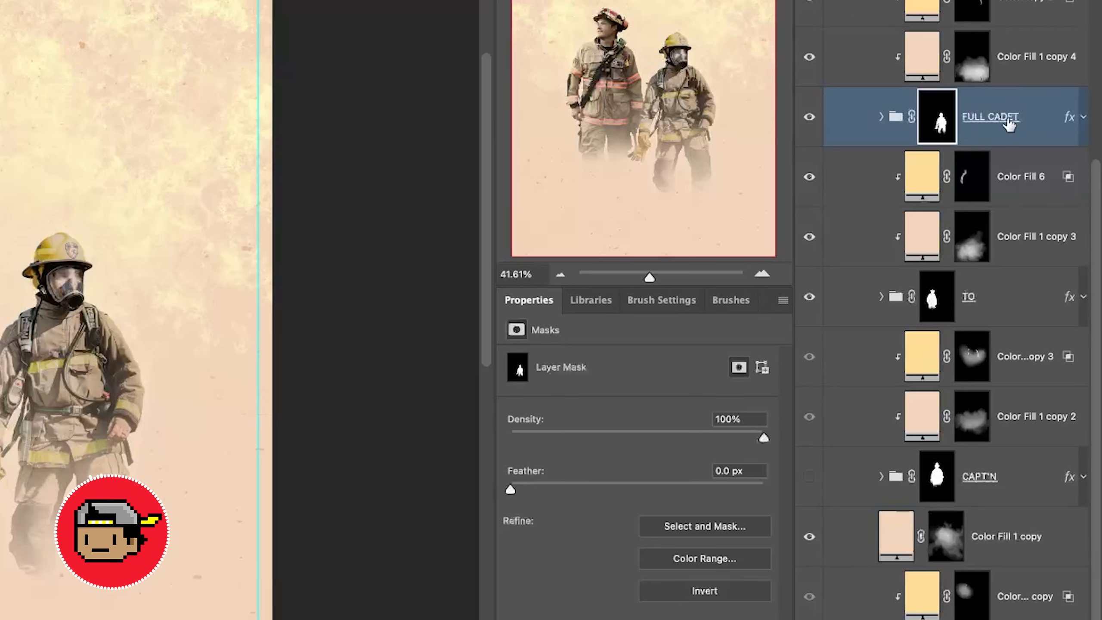
- Try releasing Color Fill 6 copy 2 above FULL CADET from its clipping mask and disabling its layer mask, and undo both changes
scroll(1009, 201, "up", 1)
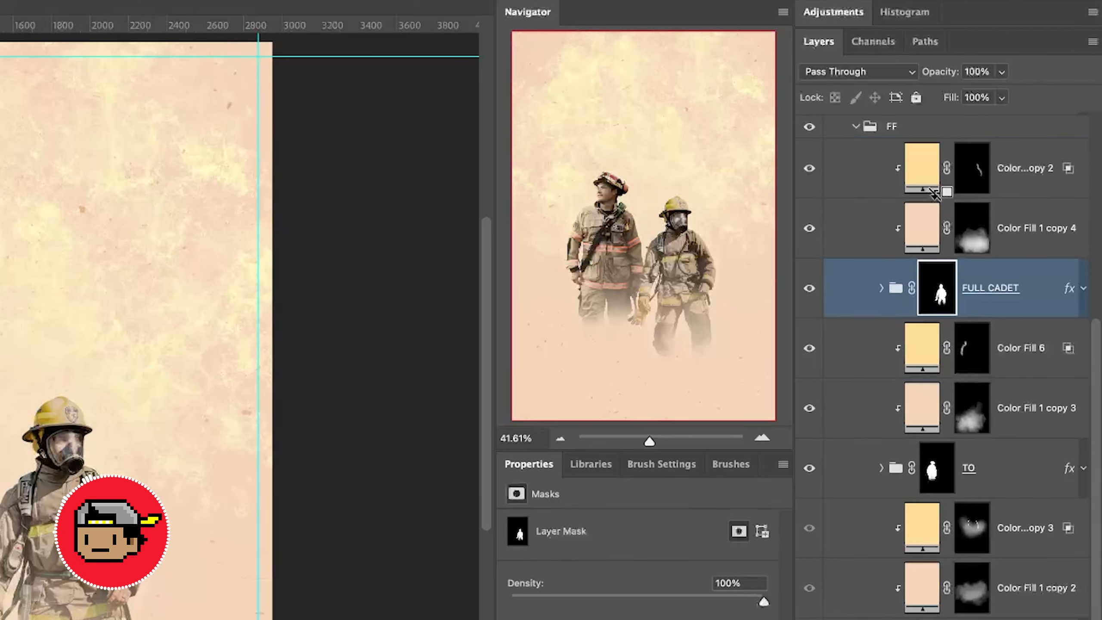
left_click(946, 34, "alt")
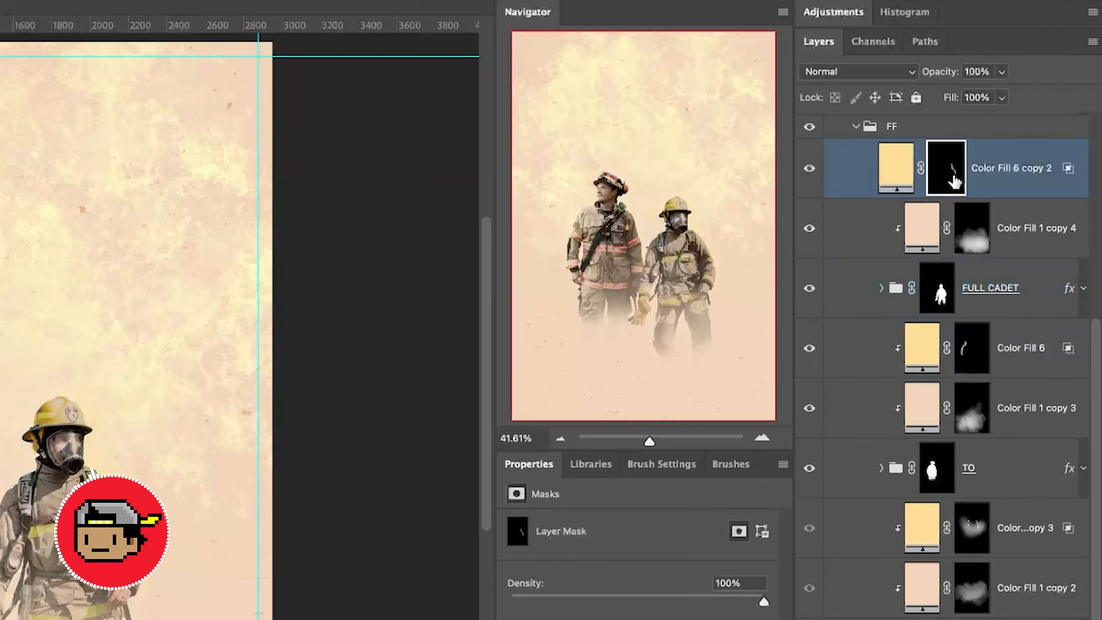
left_click(955, 181, "shift")
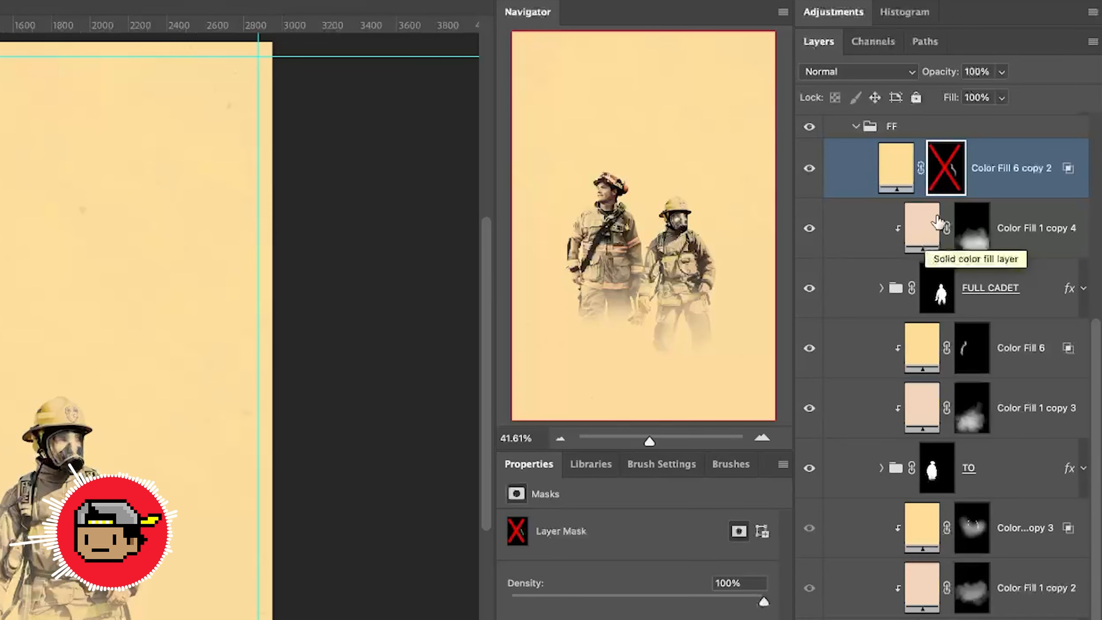
key("super+z")
key("super+z")
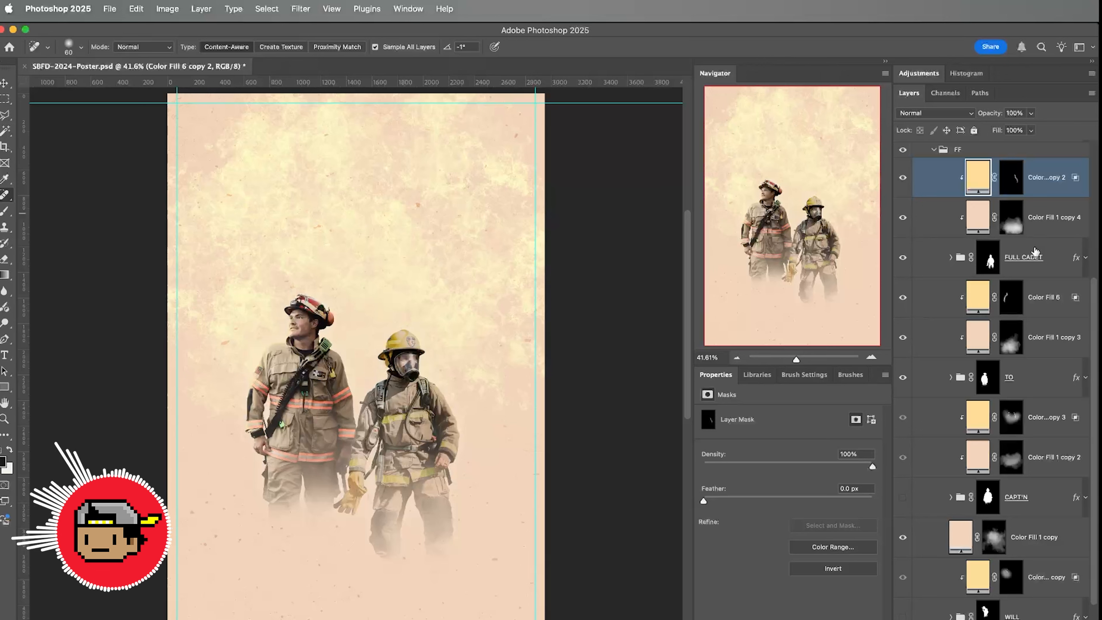